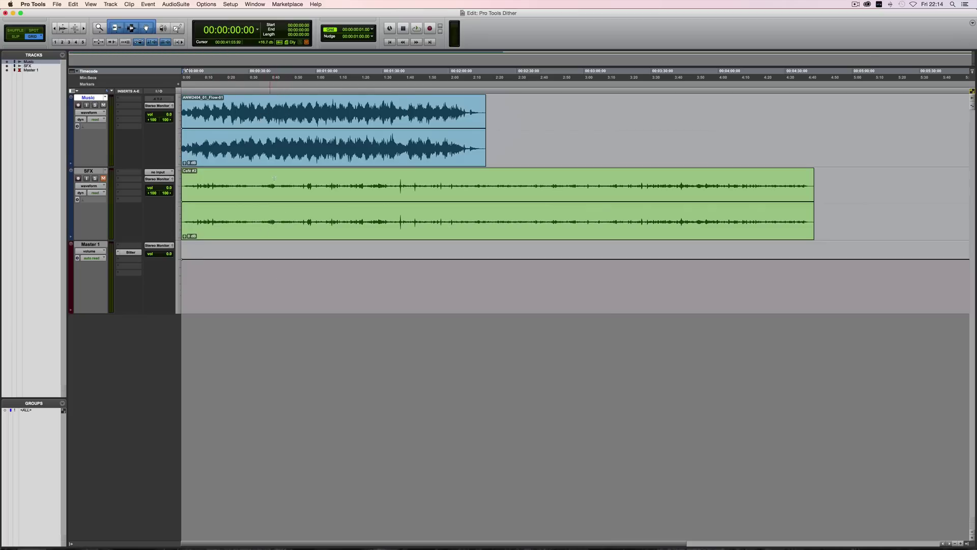
Open the Bitter plug-in on Master 1 to view its factory default settings.
click(130, 253)
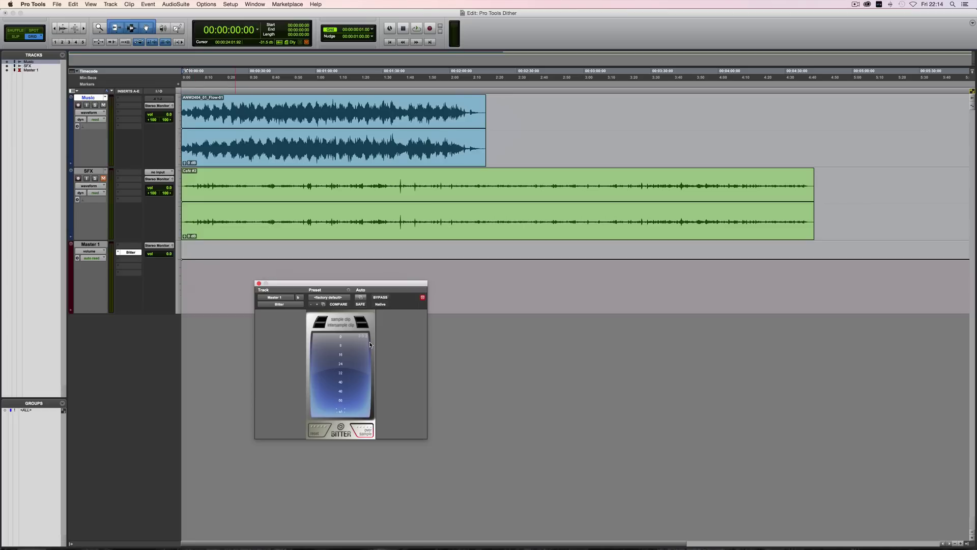
key(super+Tab)
key(super+Tab)
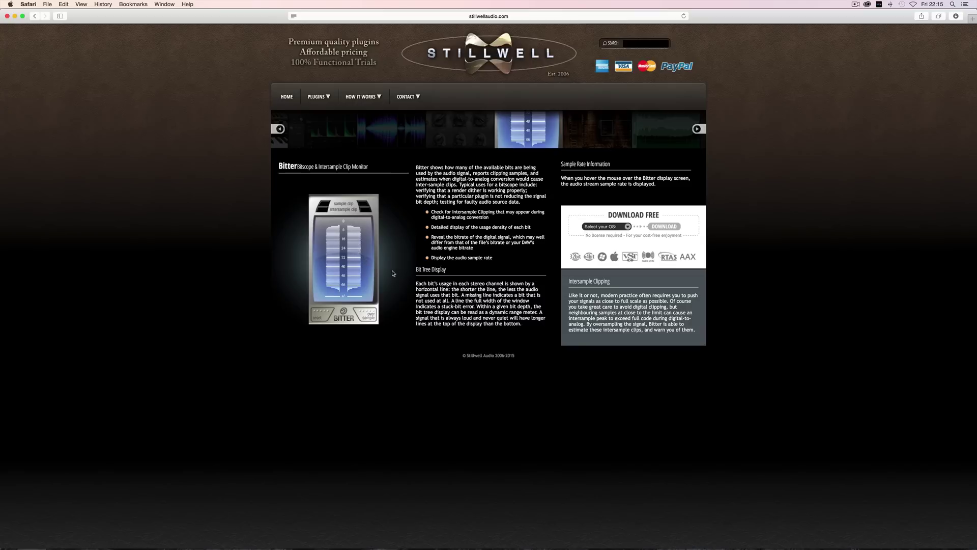
key(super+Tab)
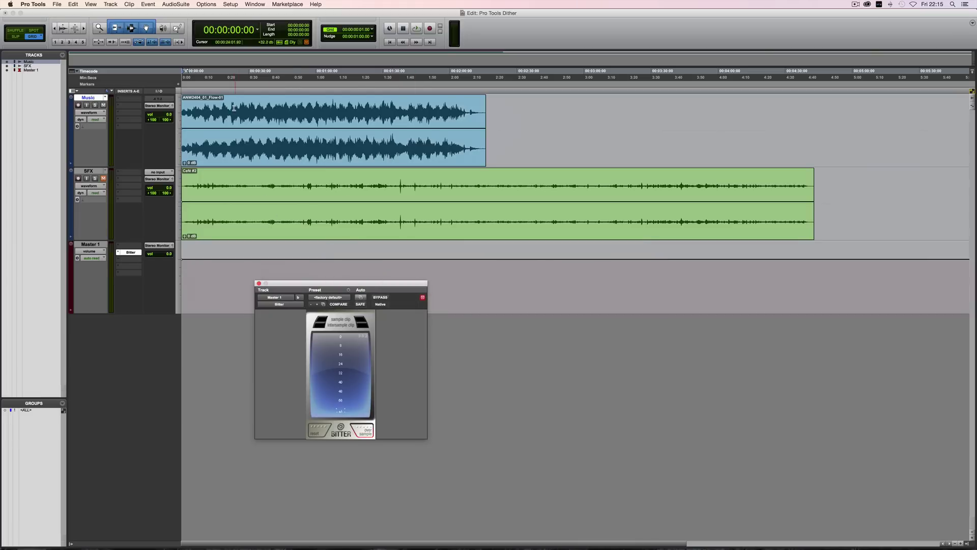
Play the session with Music muted and SFX unmuted, watching the Bitter meter, then stop.
click(347, 252)
key(space)
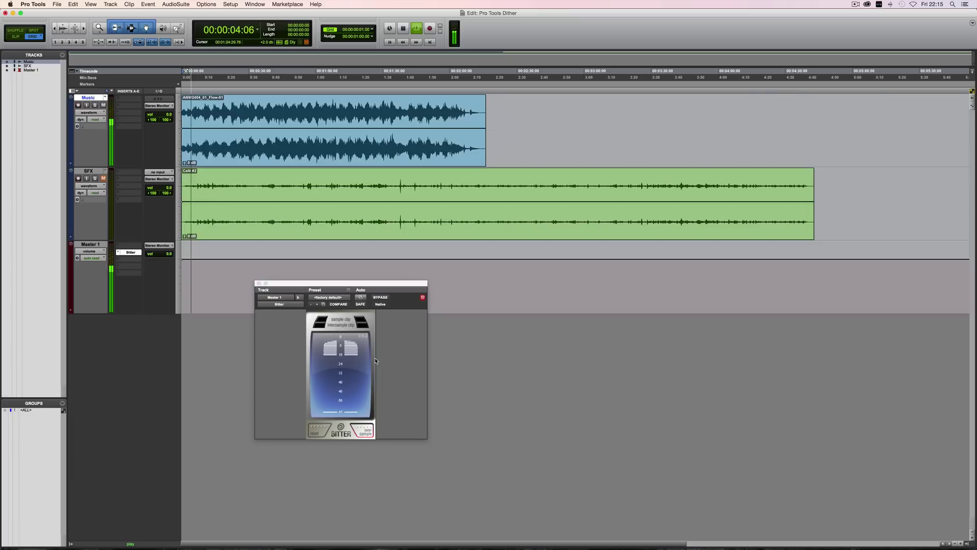
click(103, 105)
key(space)
click(104, 178)
key(space)
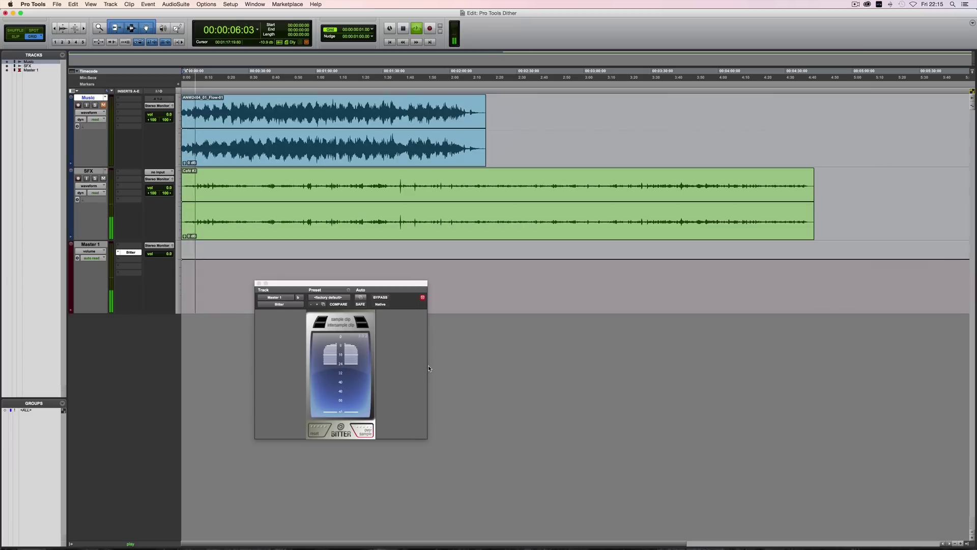
key(space)
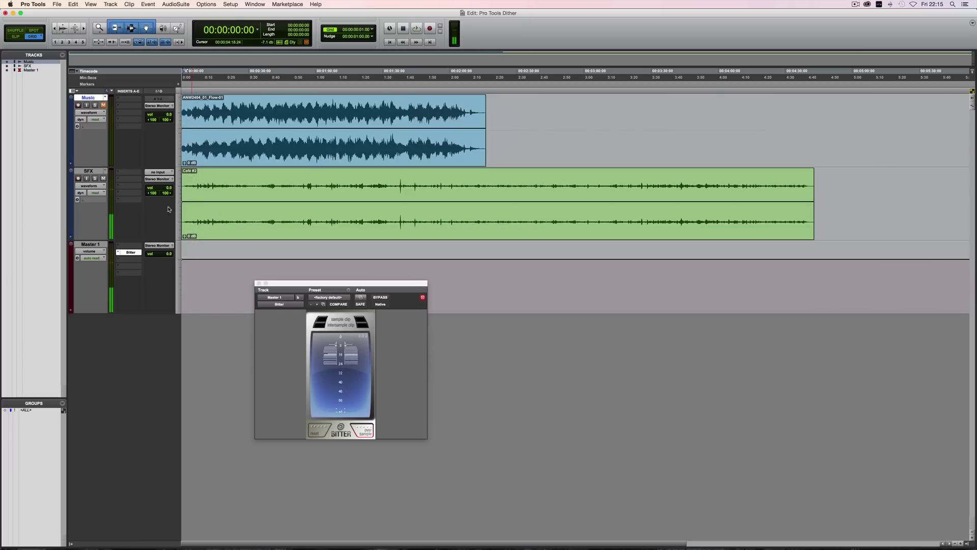
Mute SFX so Music plays alone, and move the Bitter window to the lower right.
click(104, 178)
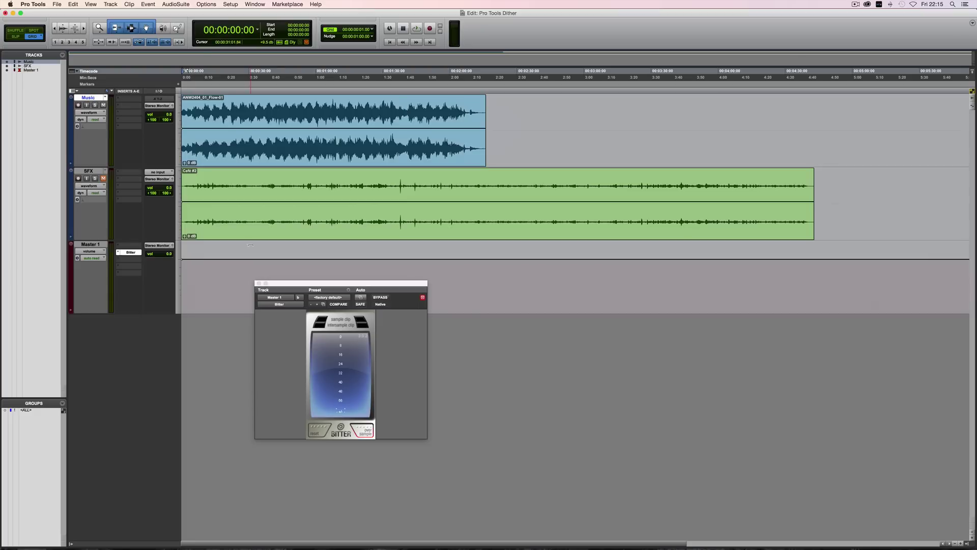
drag(282, 286, 384, 330)
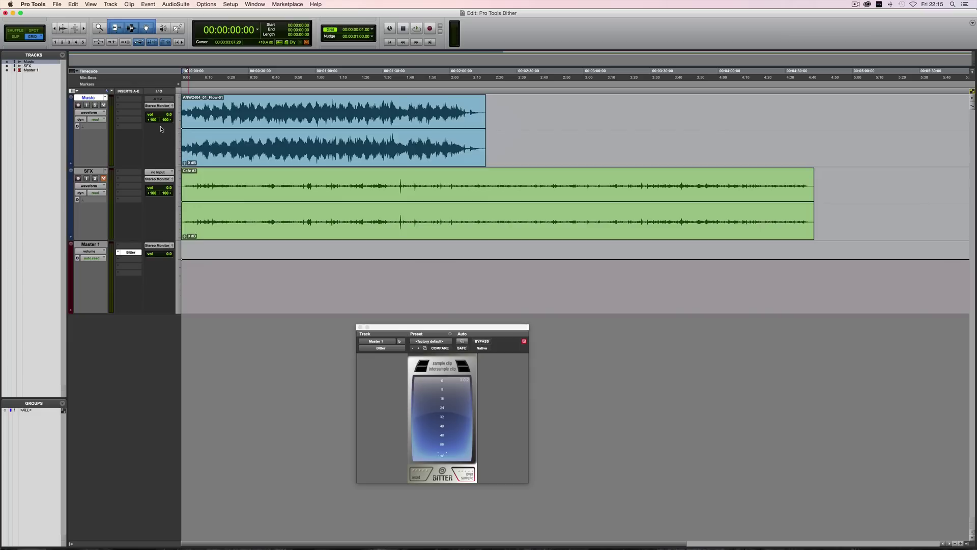
Lower the Music track volume to -1.3 dB during playback.
key(space)
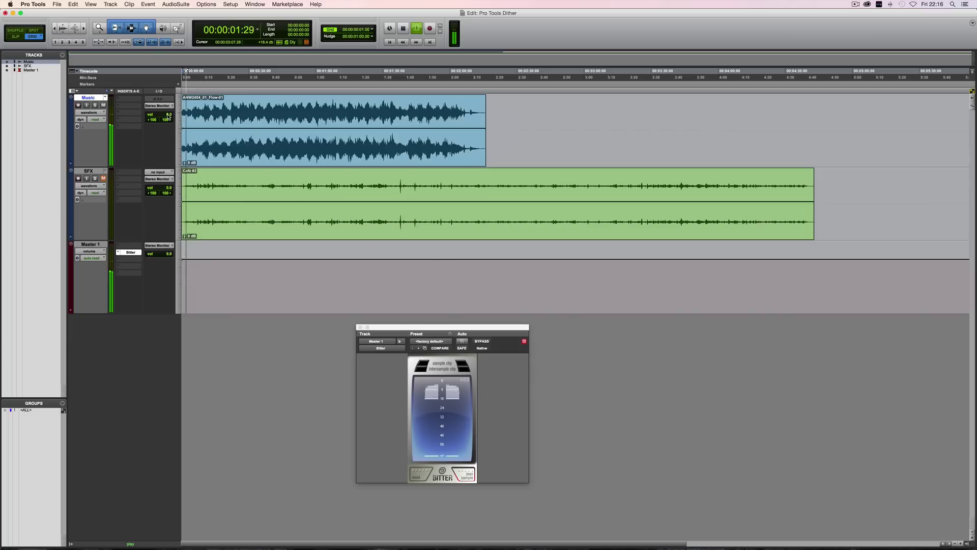
click(165, 116)
drag(165, 116, 165, 118)
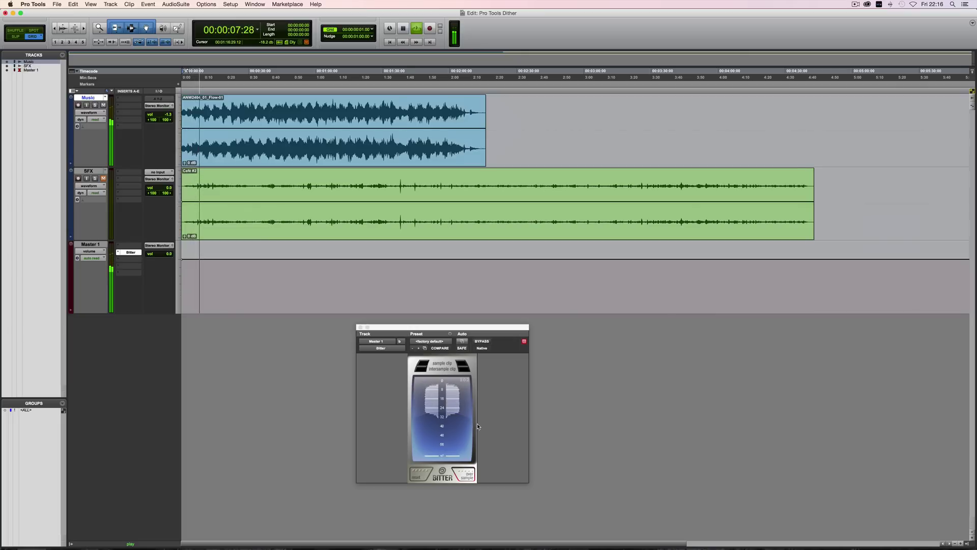
key(space)
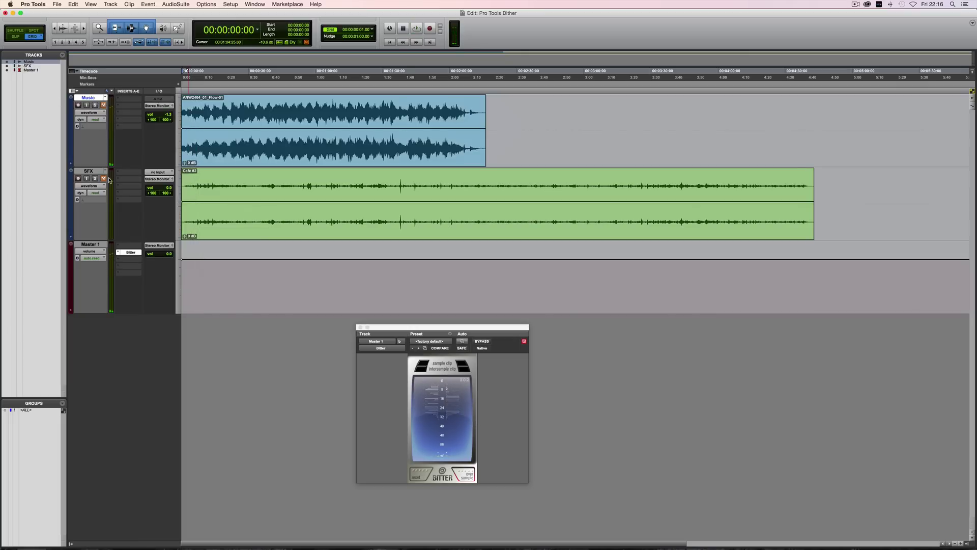
Play the SFX track from 00:00:06:25 while lowering its volume to -1.3 dB.
click(197, 186)
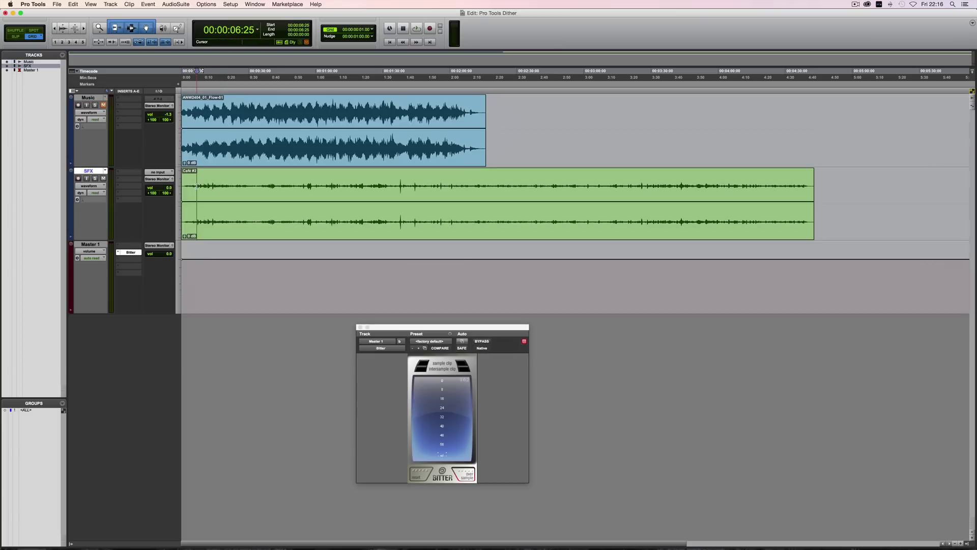
key(space)
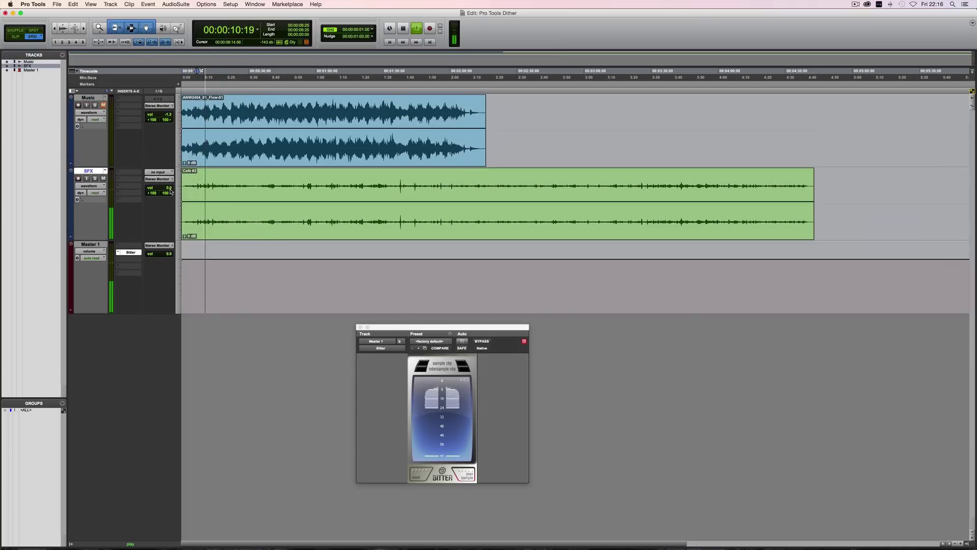
drag(168, 189, 167, 191)
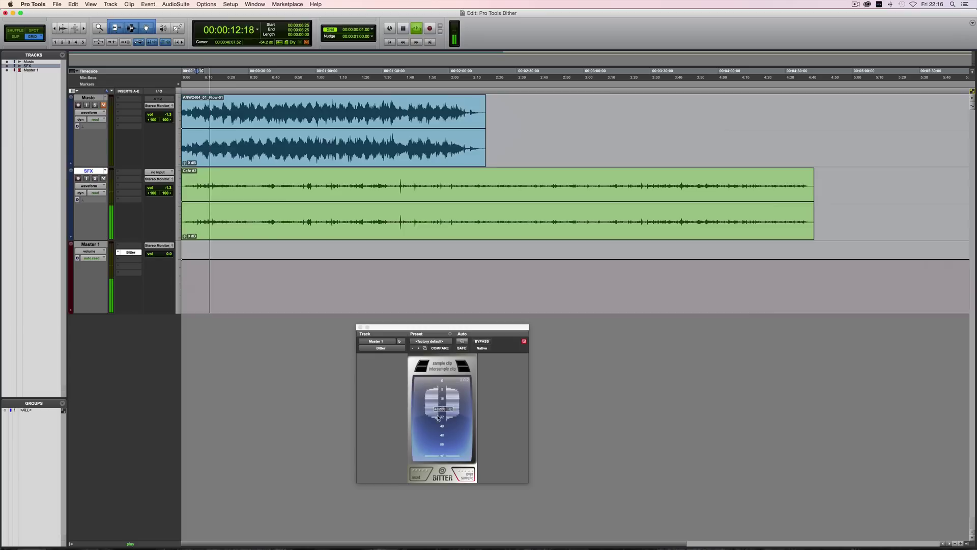
key(space)
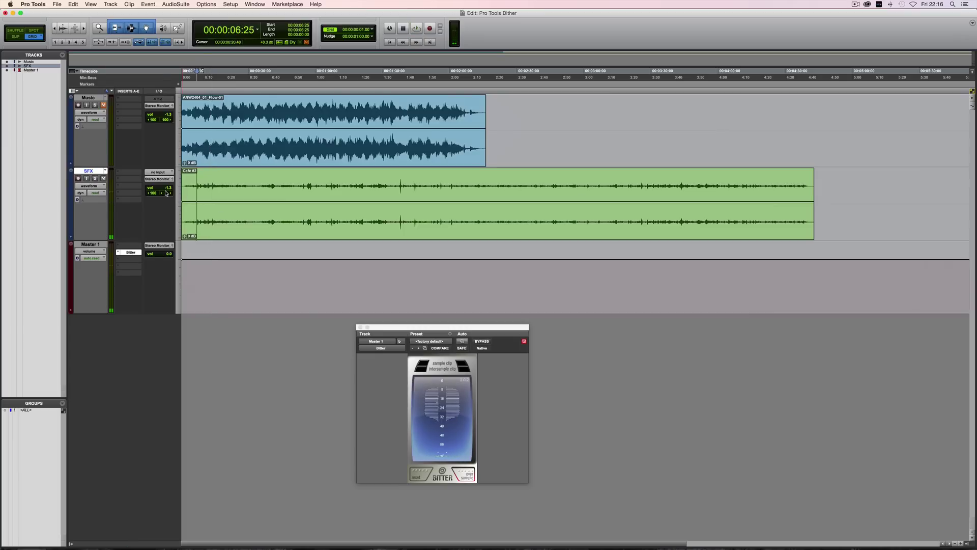
Reset SFX volume to 0.0 dB and insert an EQ3 7-Band on the SFX track.
alt+click(168, 188)
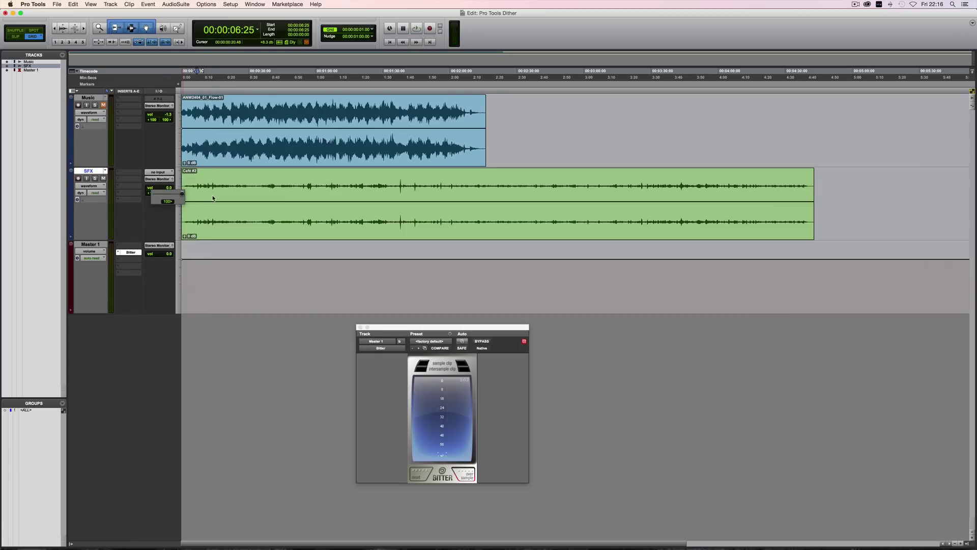
click(120, 175)
mouse_move(154, 188)
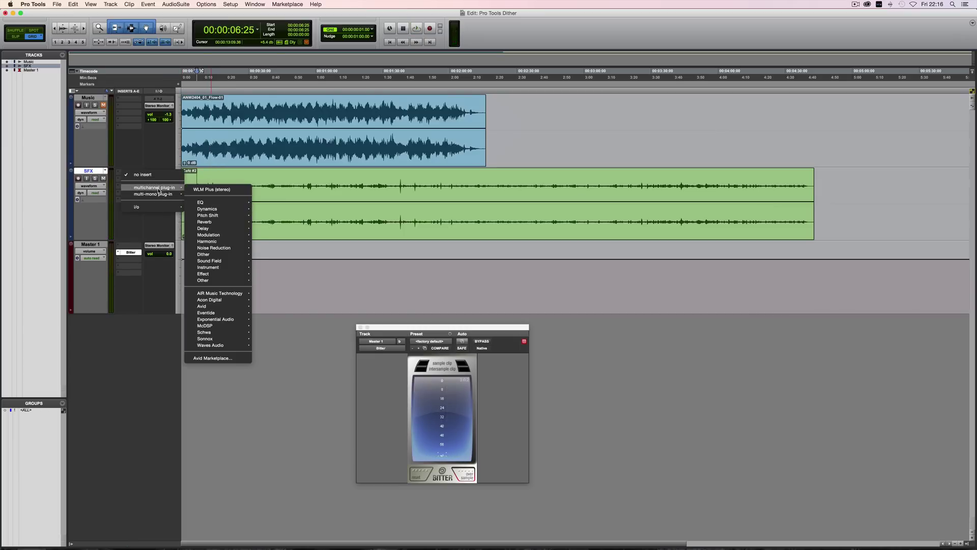
mouse_move(225, 212)
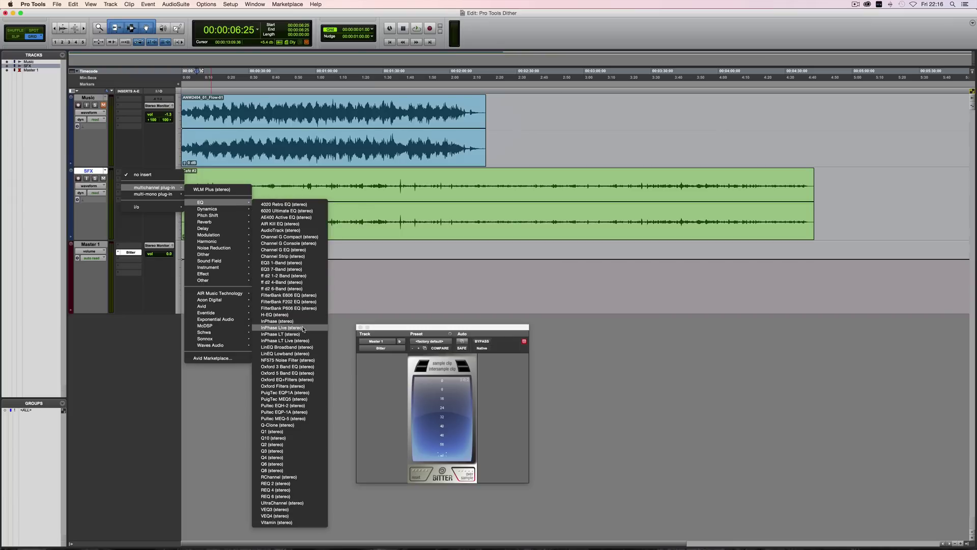
click(282, 269)
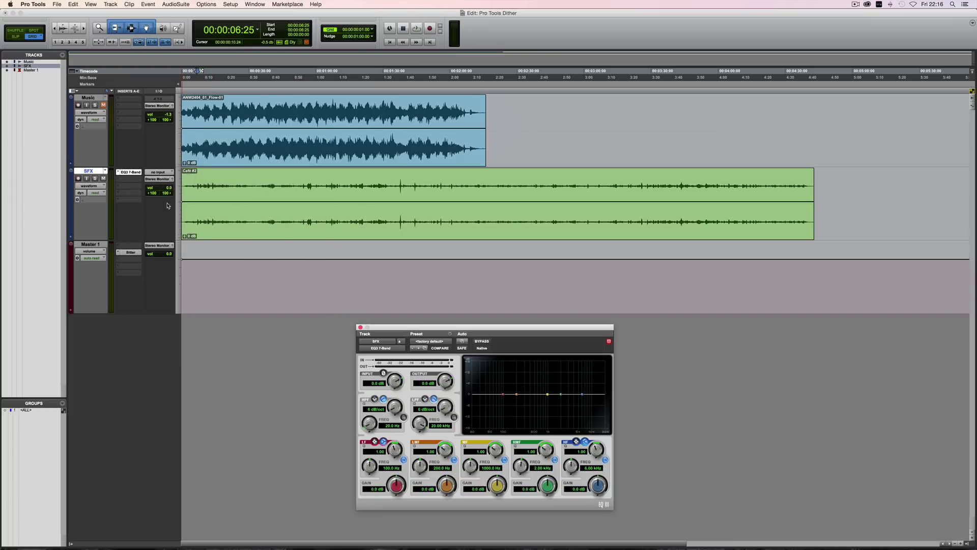
Place the Bitter and EQ windows side by side and lower EQ mid-band gain to -0.1 dB while playing.
click(133, 253)
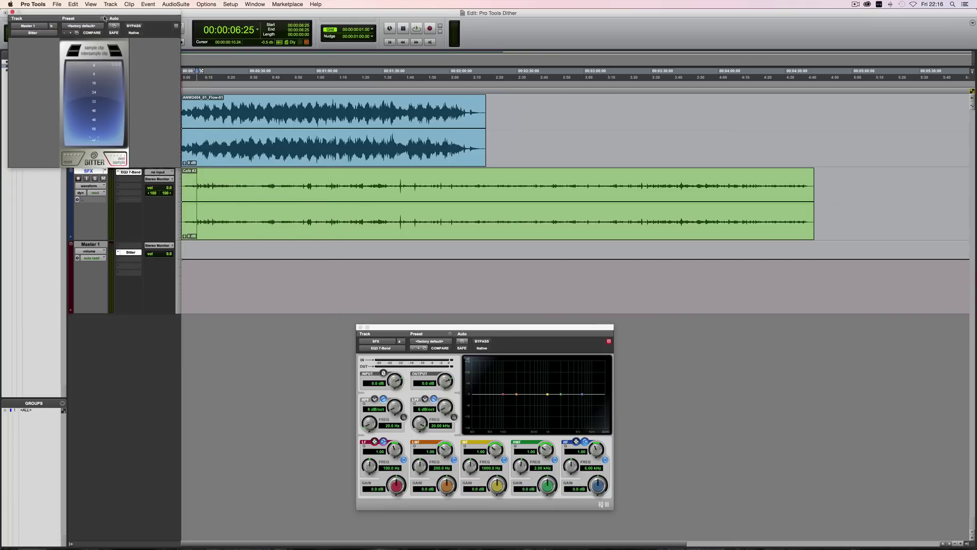
drag(91, 10, 260, 335)
drag(398, 330, 438, 320)
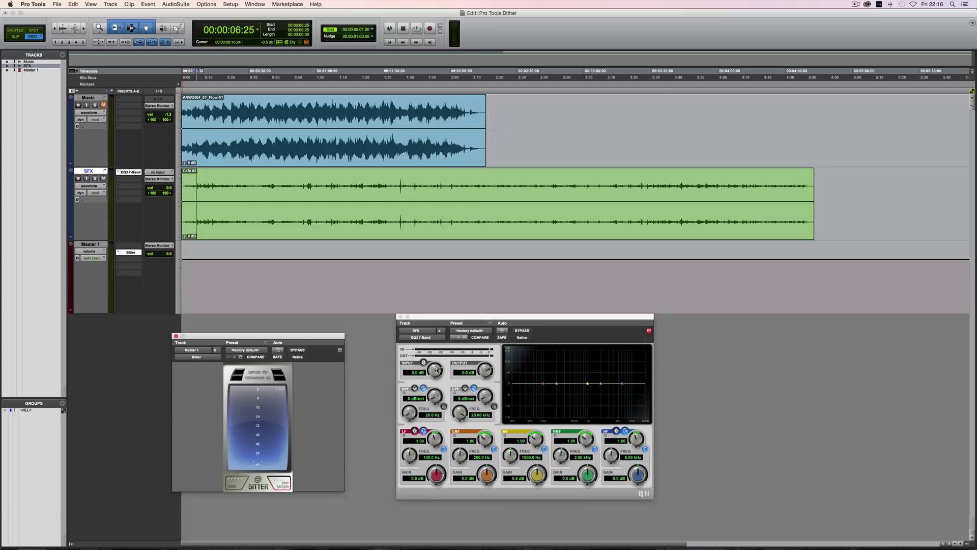
key(space)
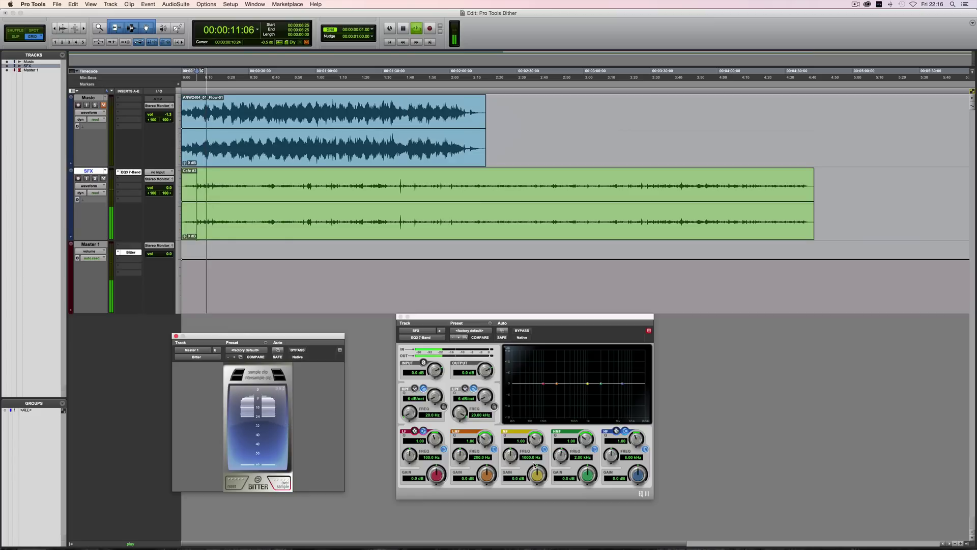
click(538, 475)
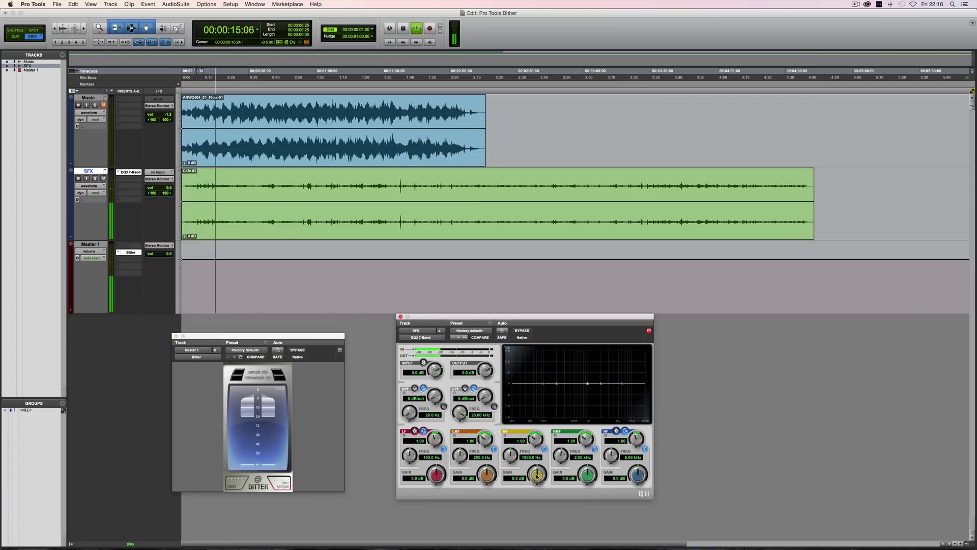
drag(537, 475, 536, 477)
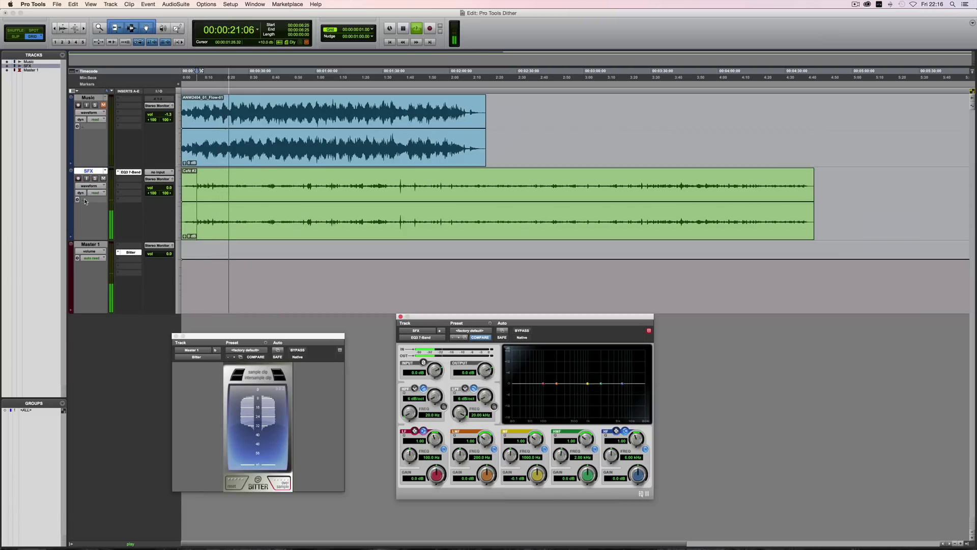
key(space)
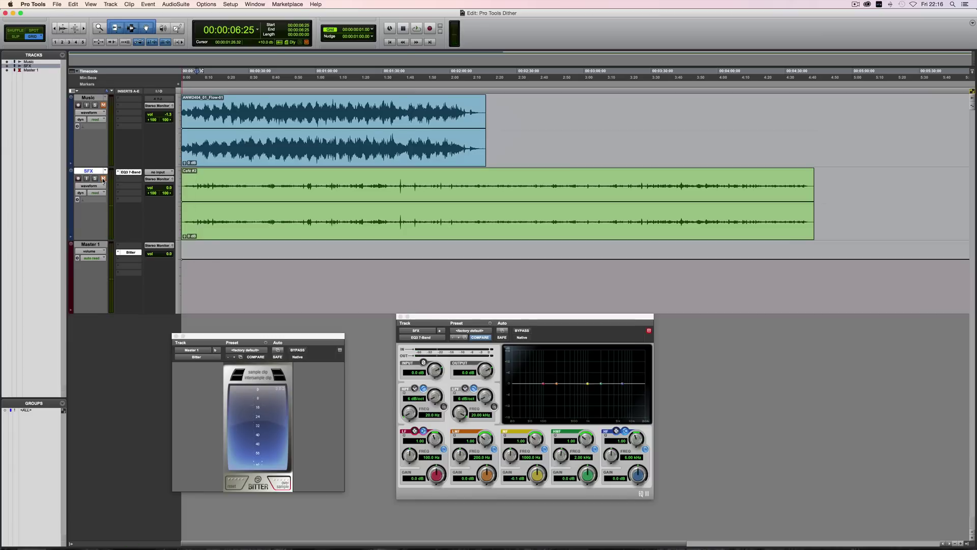
Close the EQ, then unmute Music at -5.9 dB and SFX at -10.6 dB during playback.
click(400, 317)
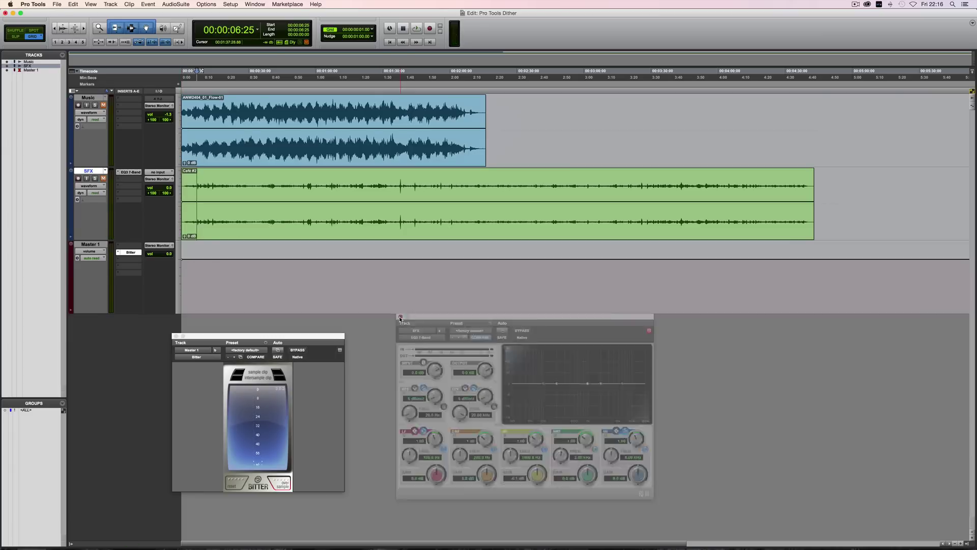
key(Return)
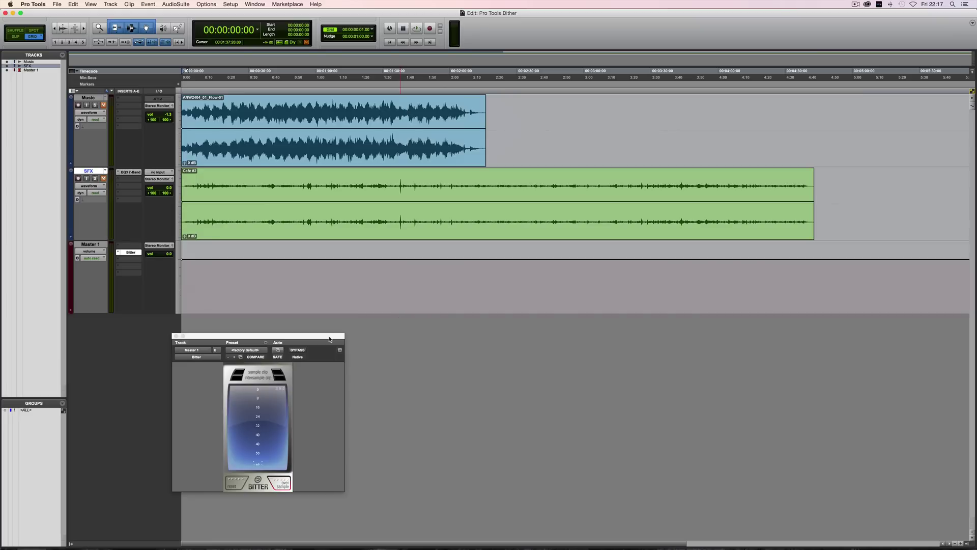
drag(332, 337, 340, 337)
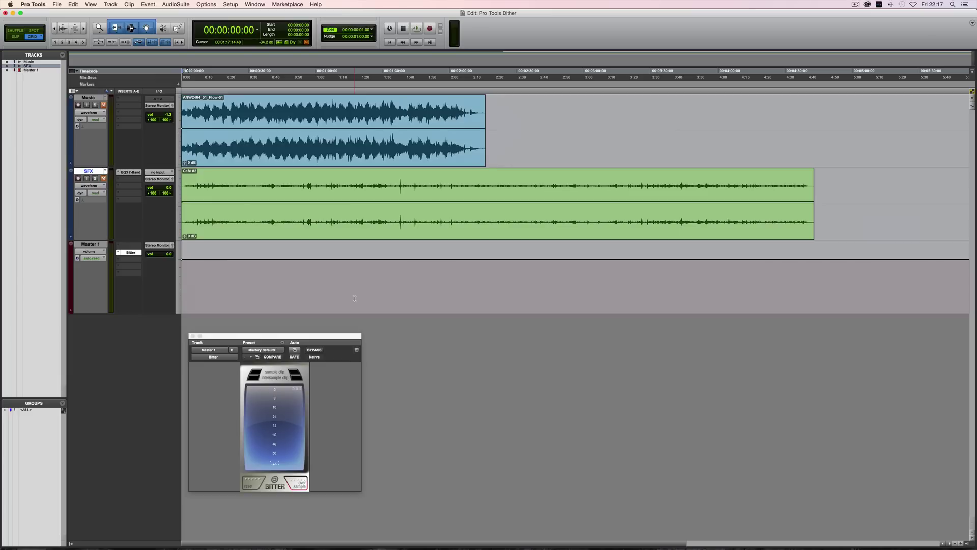
key(space)
drag(159, 114, 159, 122)
click(104, 105)
click(103, 179)
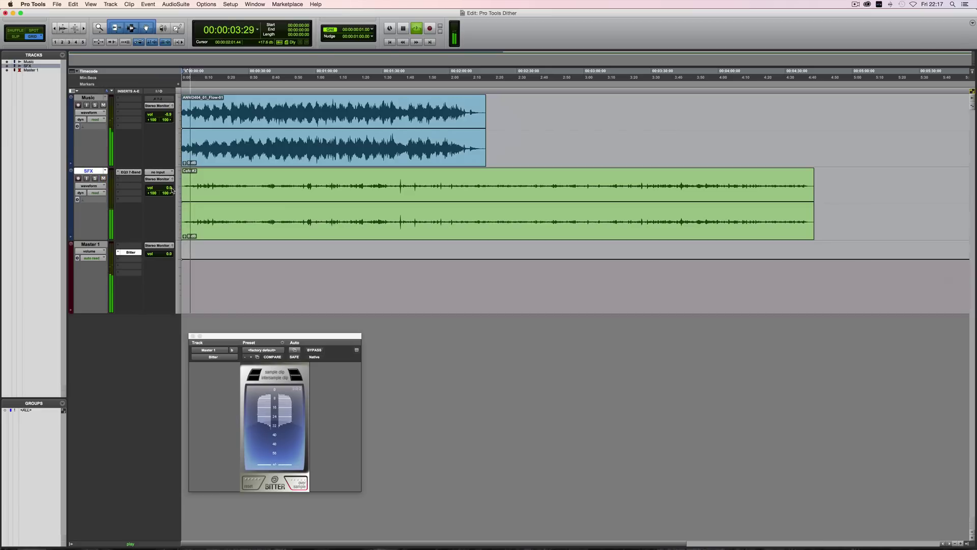
drag(159, 188, 159, 196)
Boost the SFX EQ3 mid band by 3.2 dB around 1 kHz.
click(130, 172)
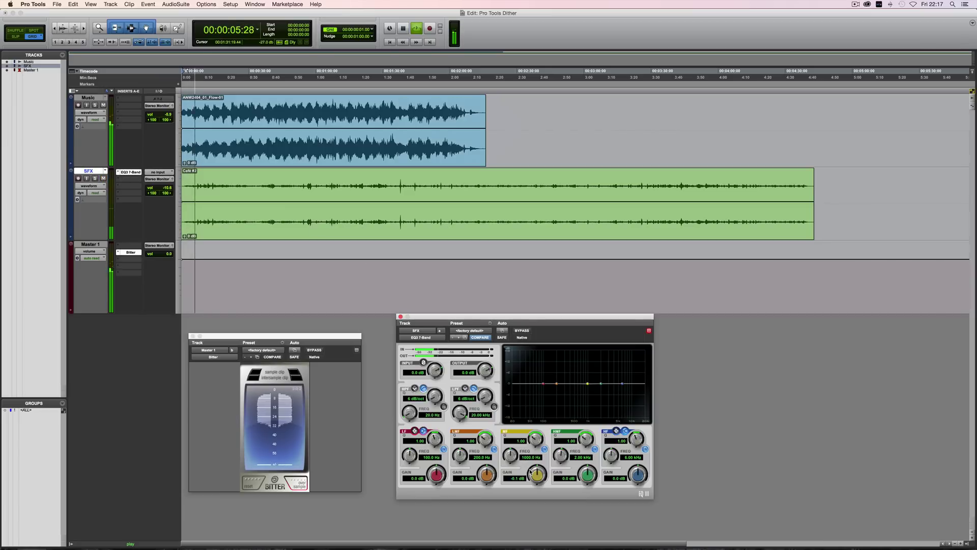
drag(534, 473, 534, 463)
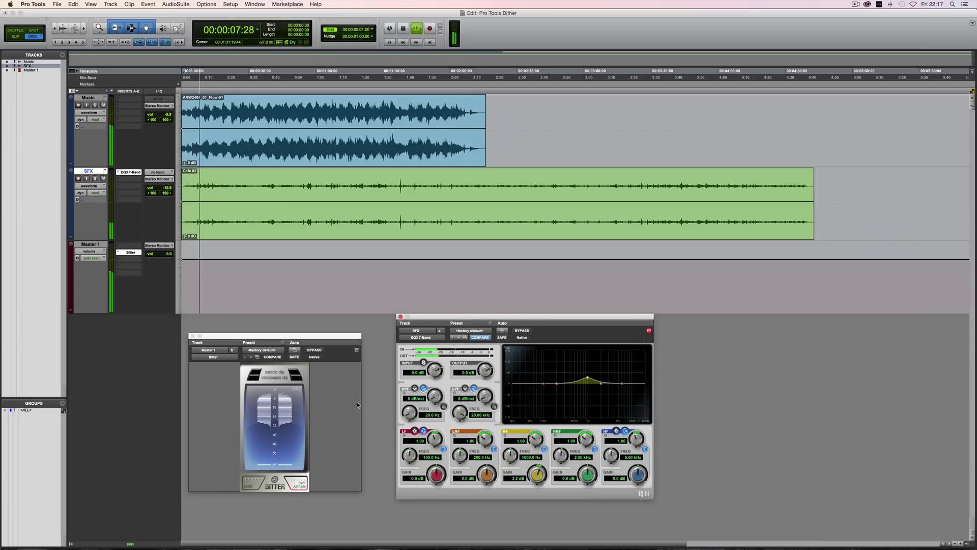
key(space)
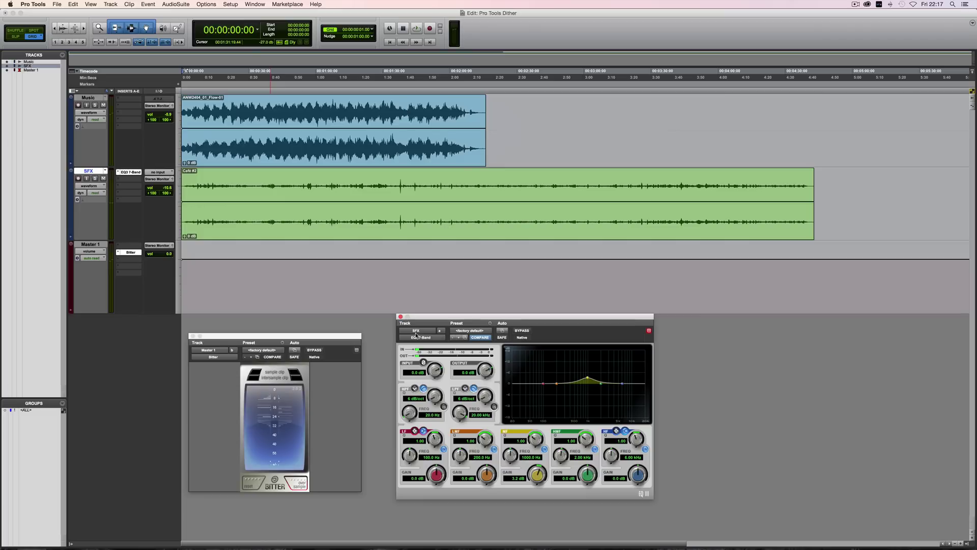
Close the SFX EQ window and show Session Setup at 48 kHz, 24 Bit, playing briefly.
click(400, 317)
key(super+2)
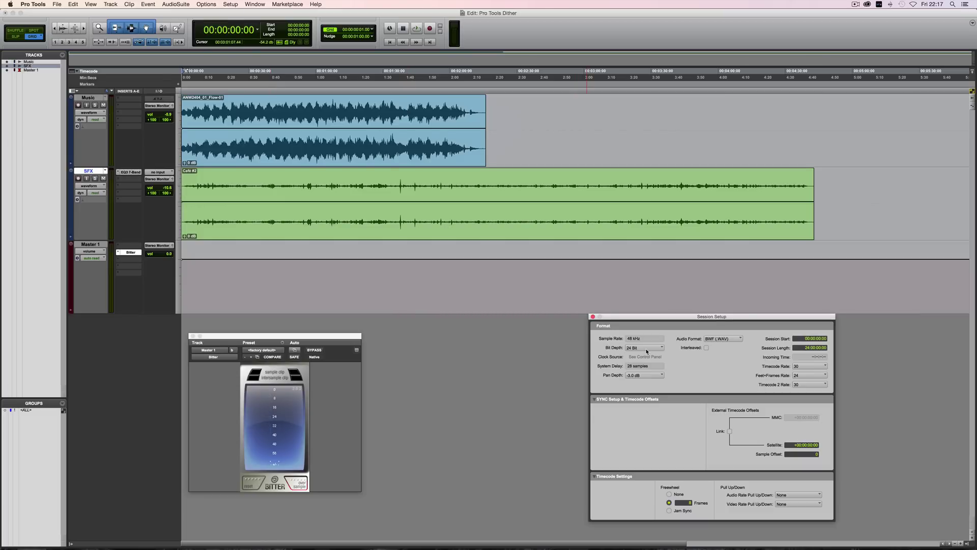
key(space)
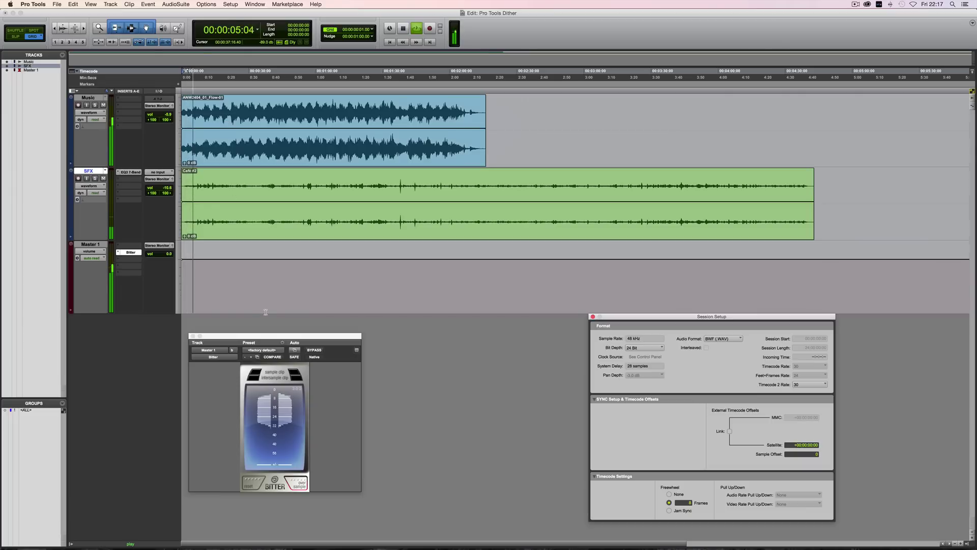
key(space)
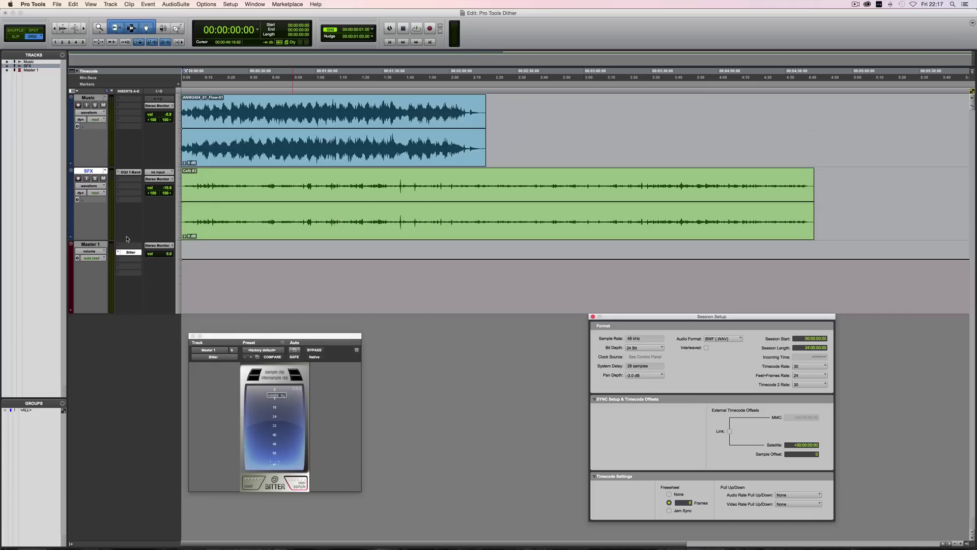
Insert POW-r Dither (stereo) on Master 1's second slot and close Session Setup.
click(129, 259)
mouse_move(158, 265)
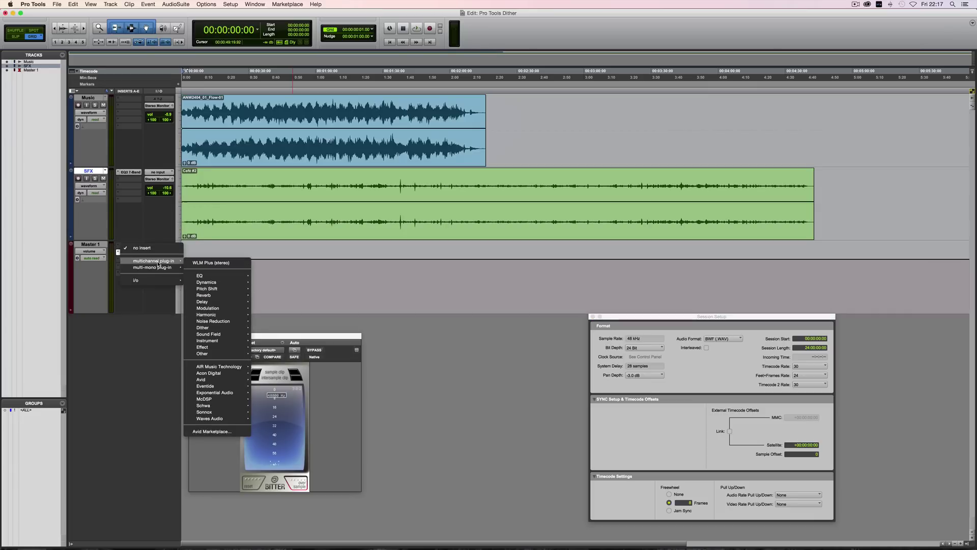
mouse_move(208, 328)
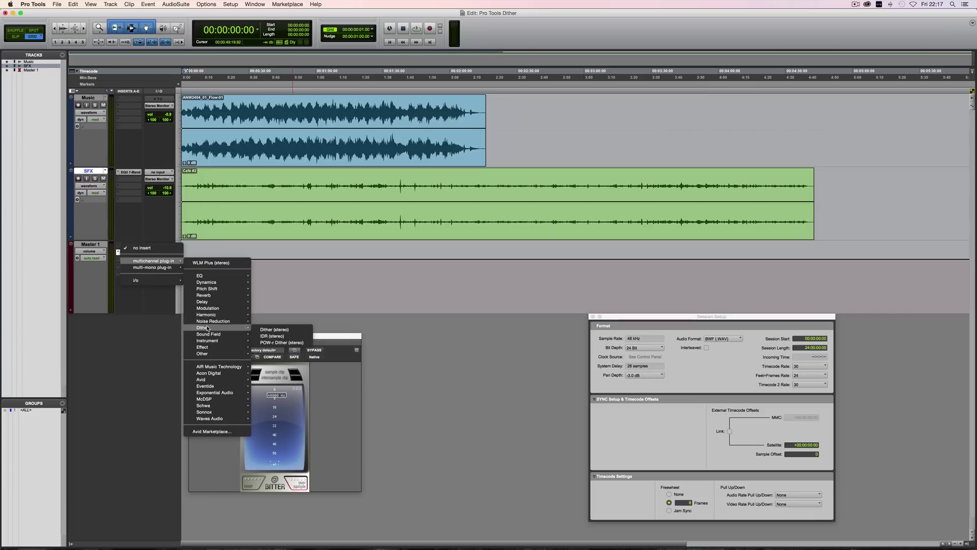
click(264, 343)
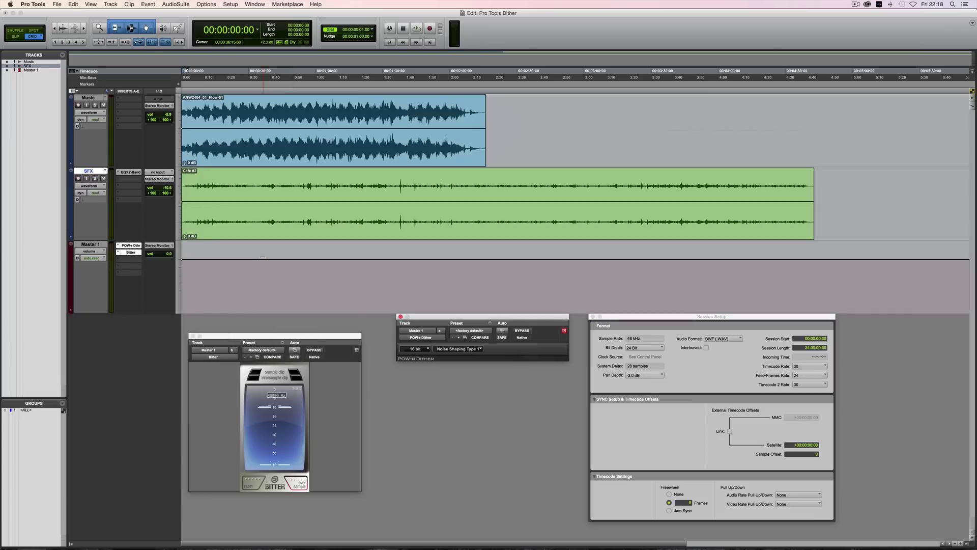
click(592, 316)
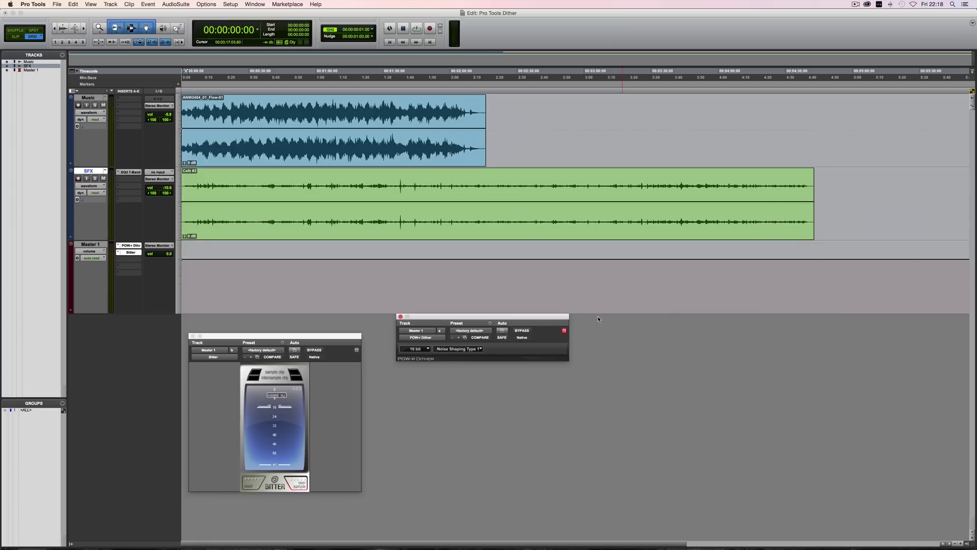
Compare POW-r Dither bypassed and active during playback, then move its window lower.
click(522, 331)
key(space)
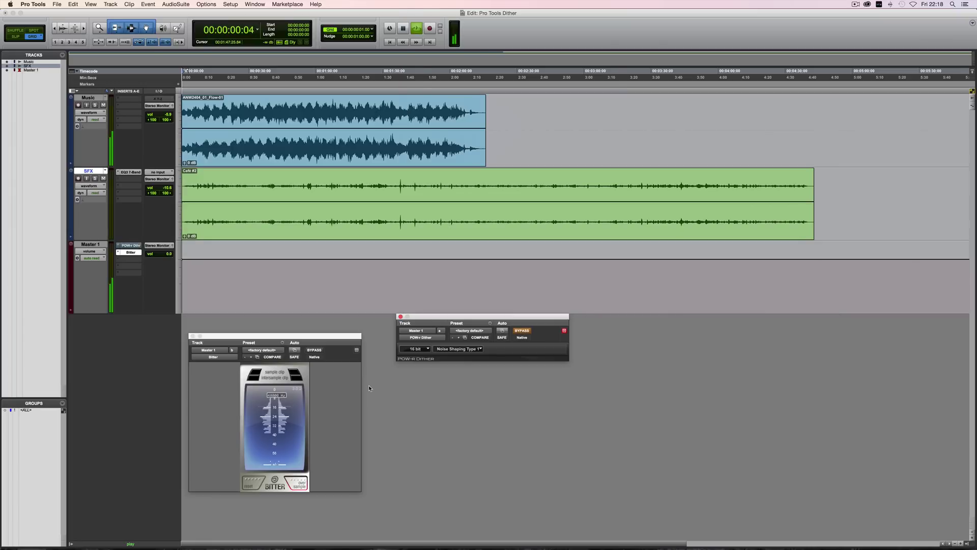
click(522, 331)
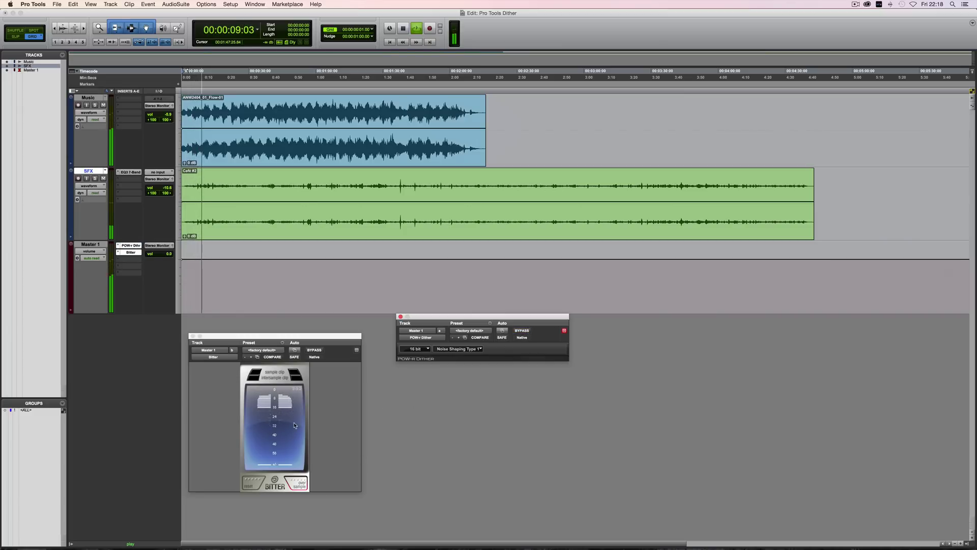
mouse_move(293, 422)
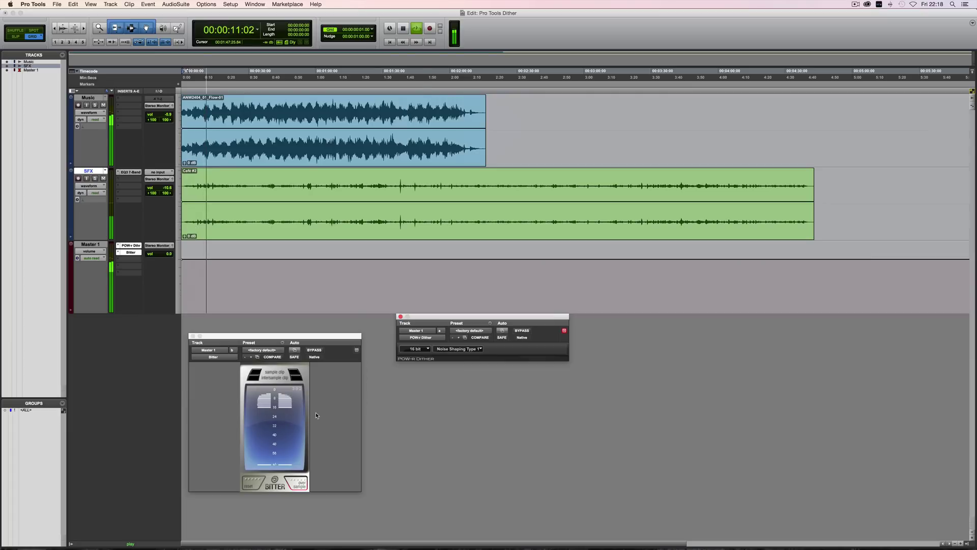
key(space)
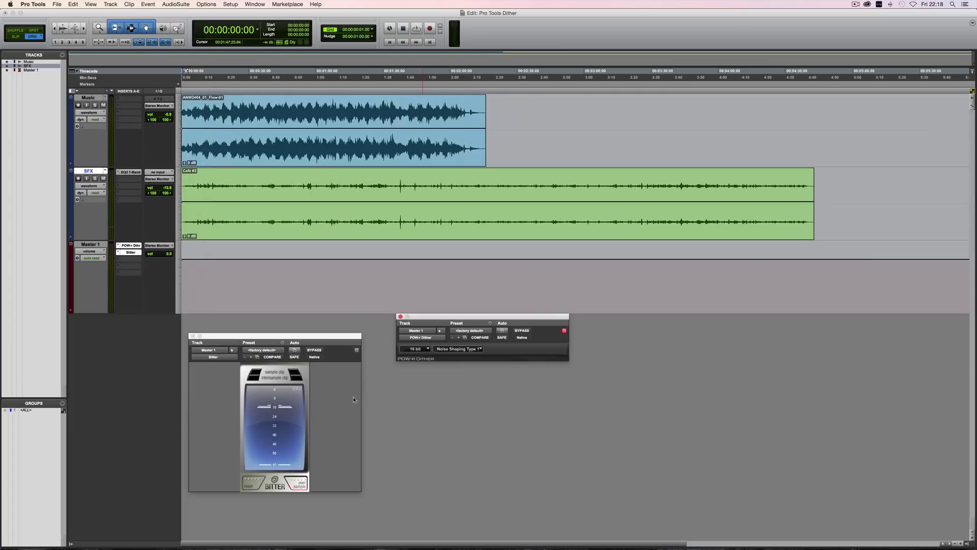
drag(410, 316, 401, 364)
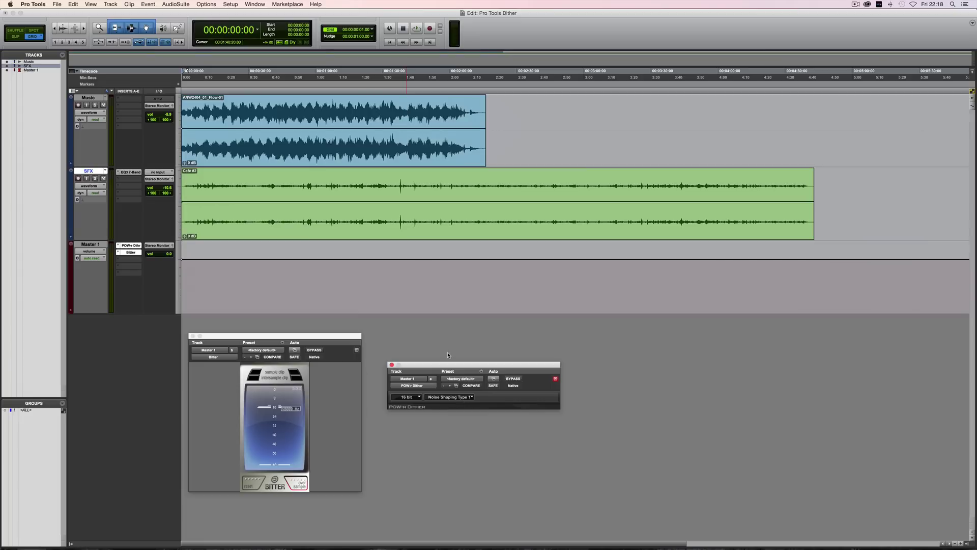
Replace Master 1's POW-r Dither with IDR (stereo) and set its quantization to 16 bit.
click(422, 385)
mouse_move(462, 386)
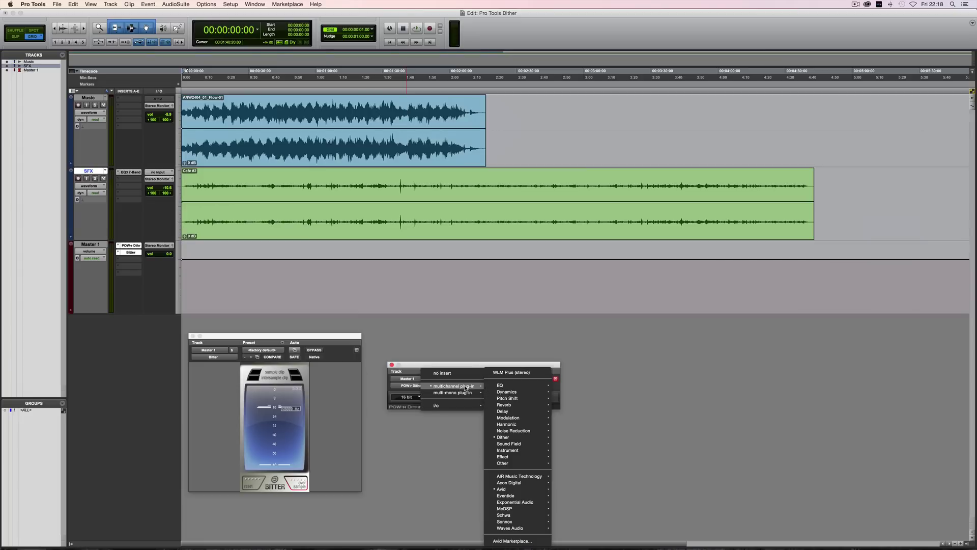
mouse_move(508, 437)
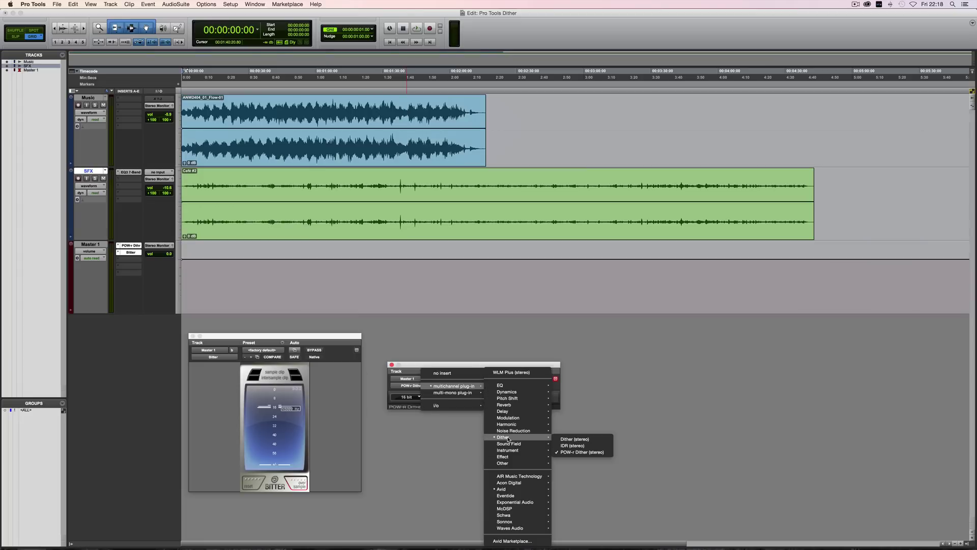
click(588, 450)
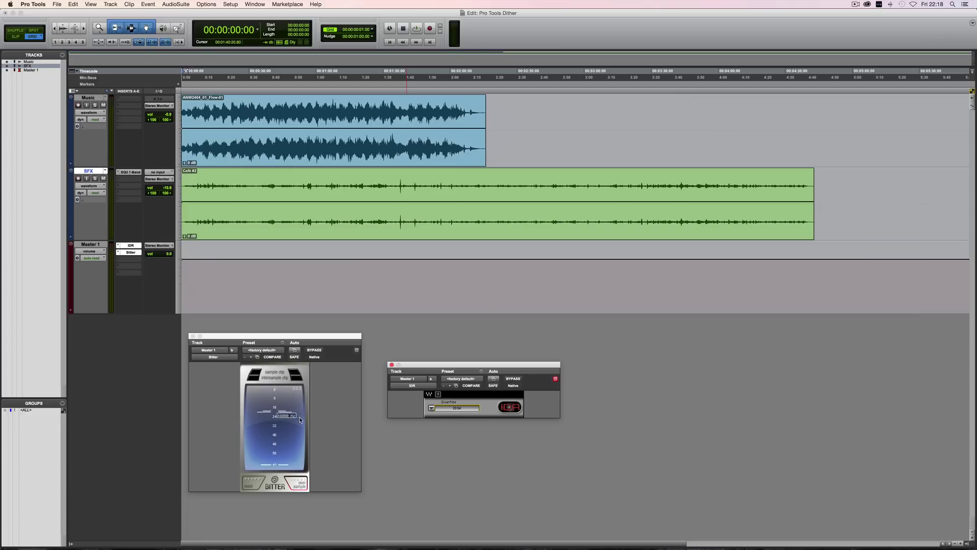
mouse_move(296, 416)
drag(459, 407, 459, 410)
Remove IDR from Master 1 and close the Bitter window.
click(125, 244)
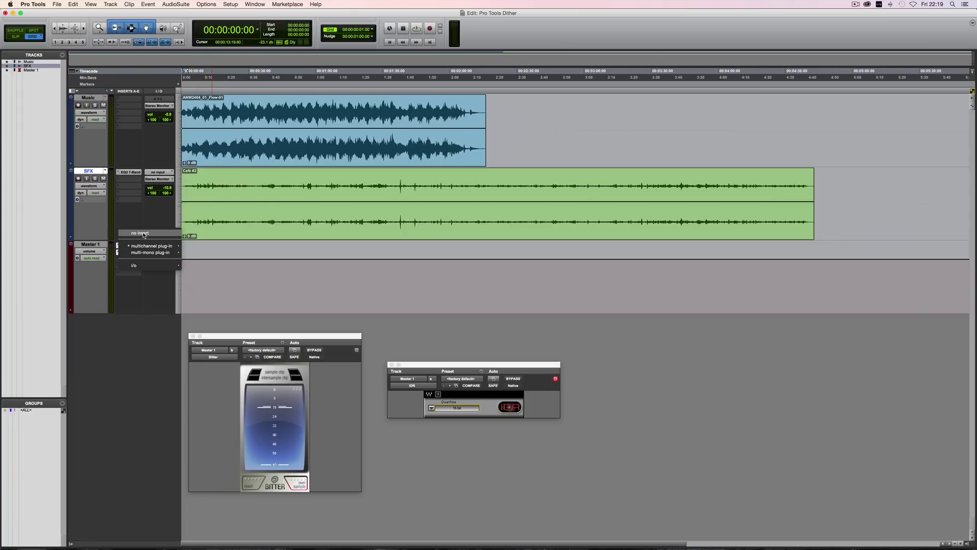
click(139, 235)
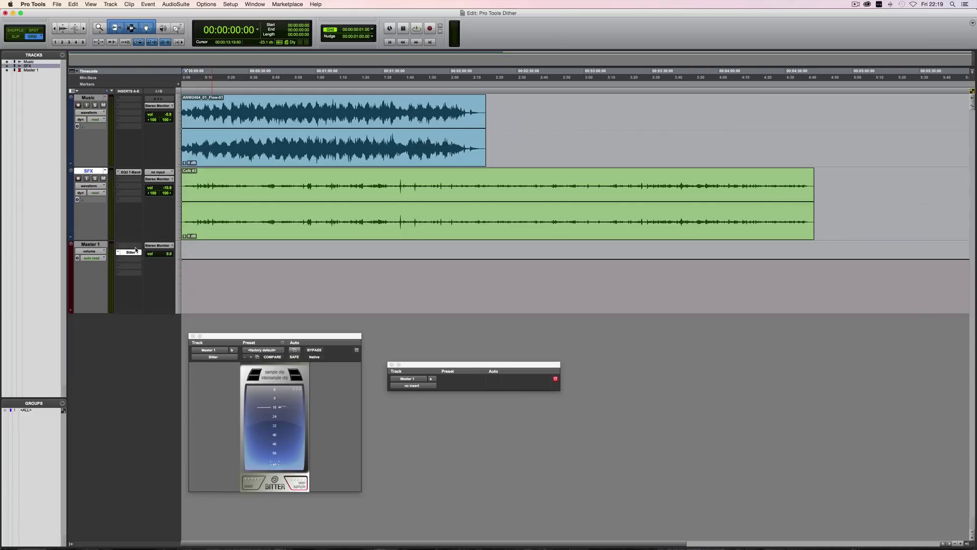
click(192, 336)
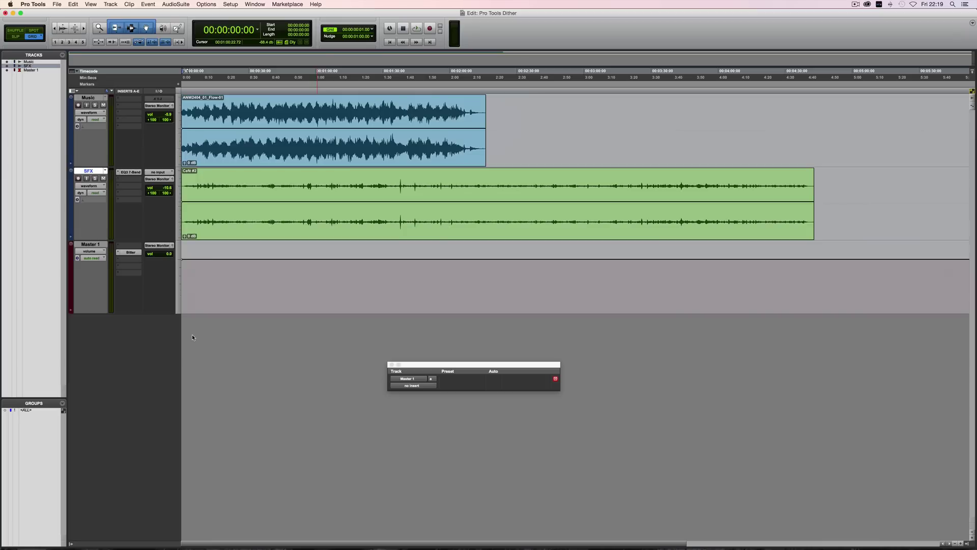
Create a new mono audio track, Audio 1, with input from Bus 28, and mute SFX.
key(super+shift+n)
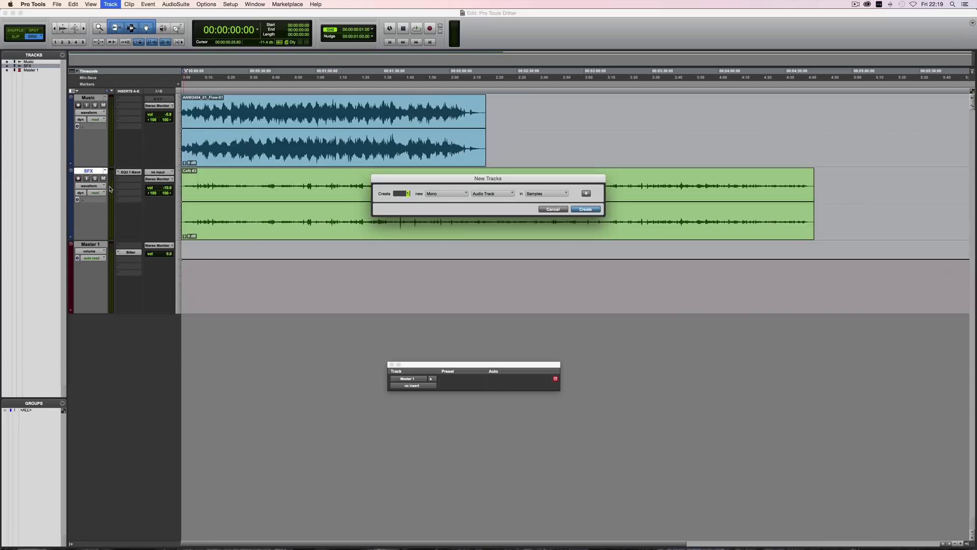
key(Return)
click(103, 178)
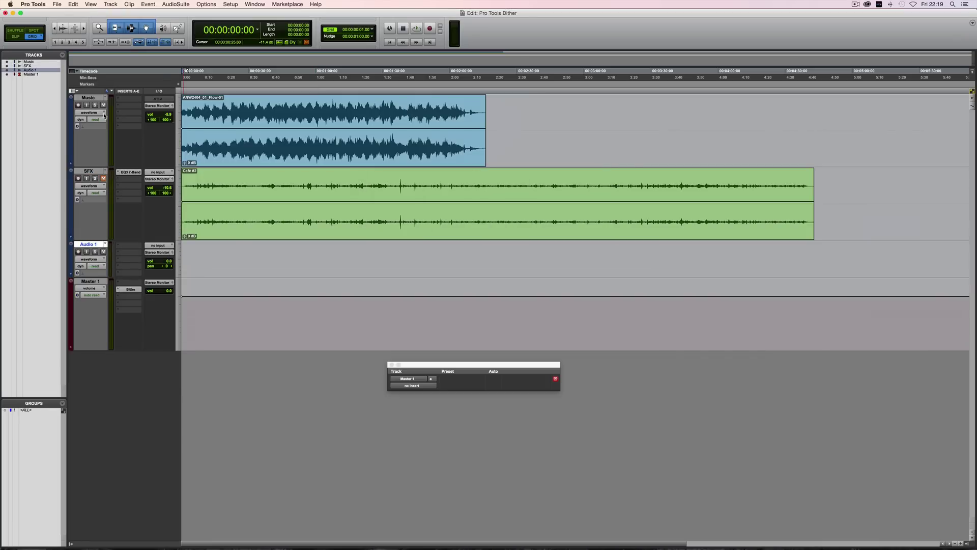
click(151, 248)
mouse_move(179, 270)
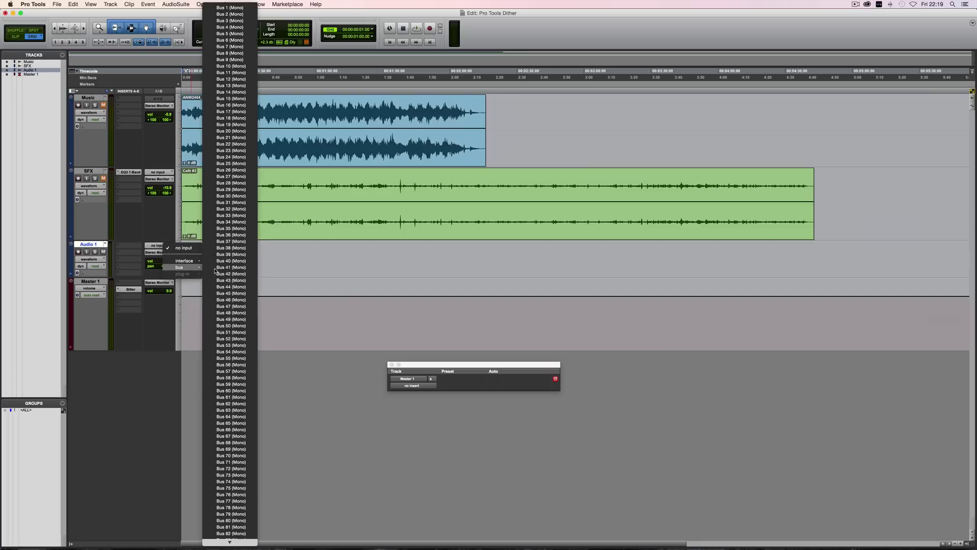
click(238, 183)
Arm Audio 1 for recording from session start, adjust timeline zoom, and open Session Setup.
click(209, 264)
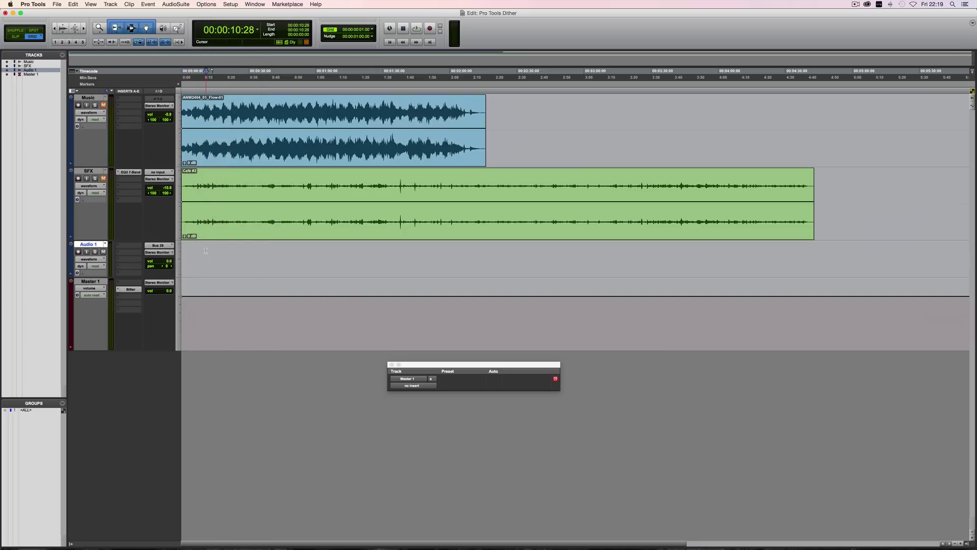
key(Return)
click(79, 252)
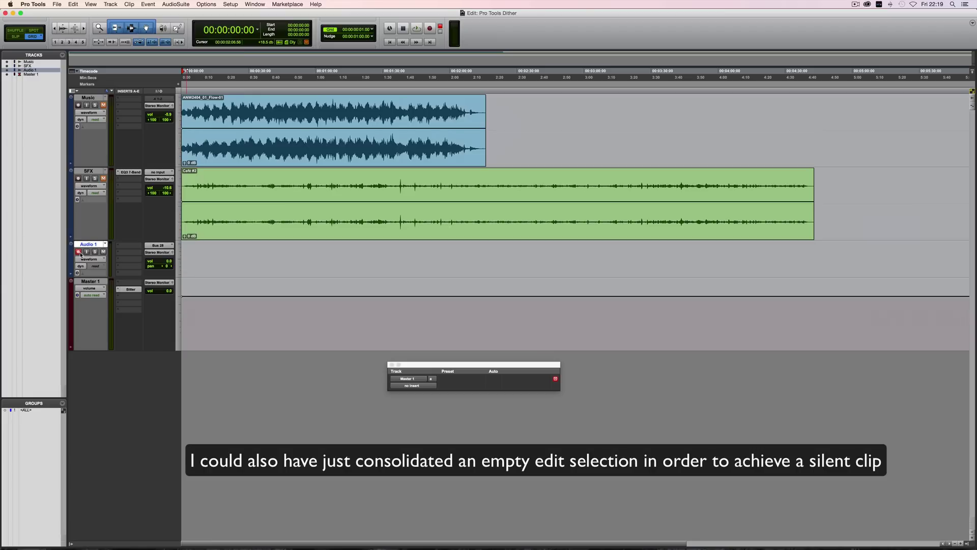
key(super+bracketleft)
key(super+bracketright)
key(super+bracketright)
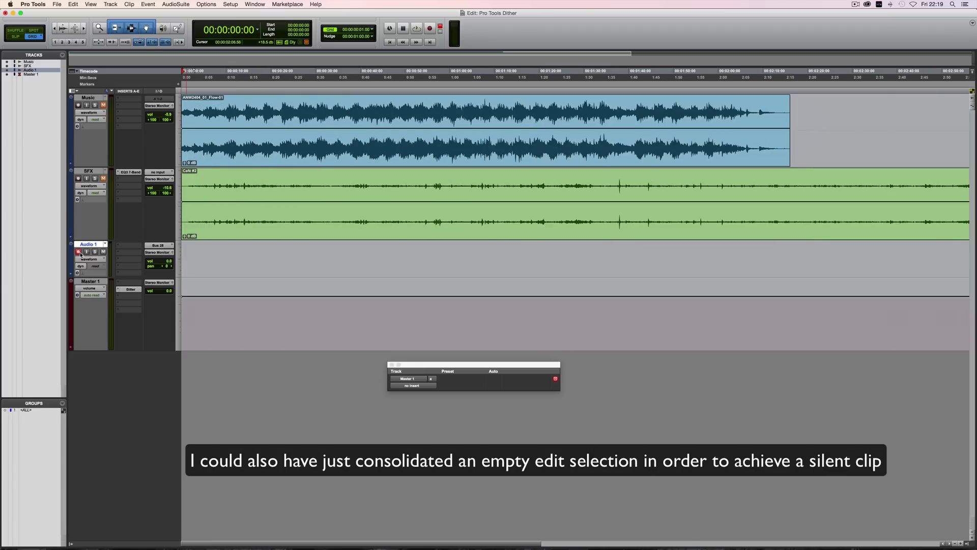
key(super+KP_2)
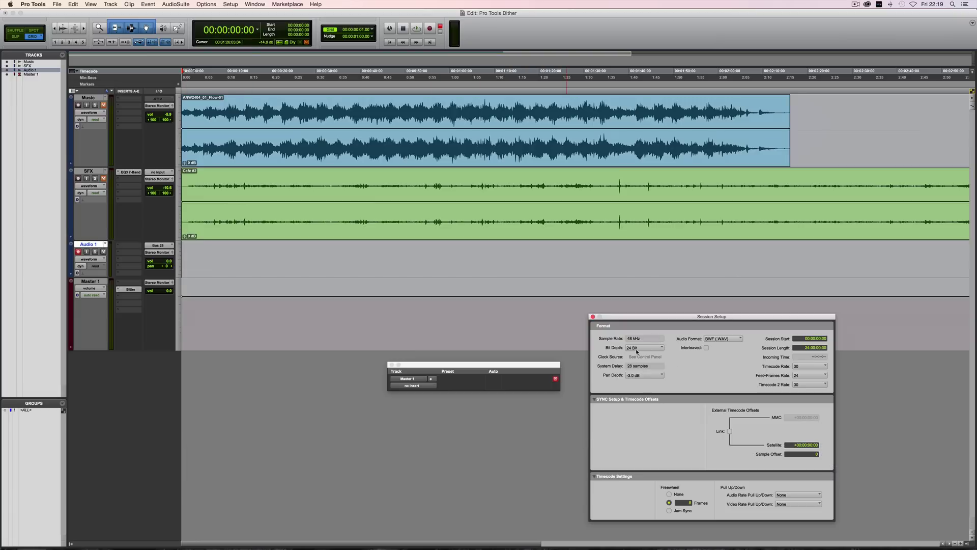
click(658, 348)
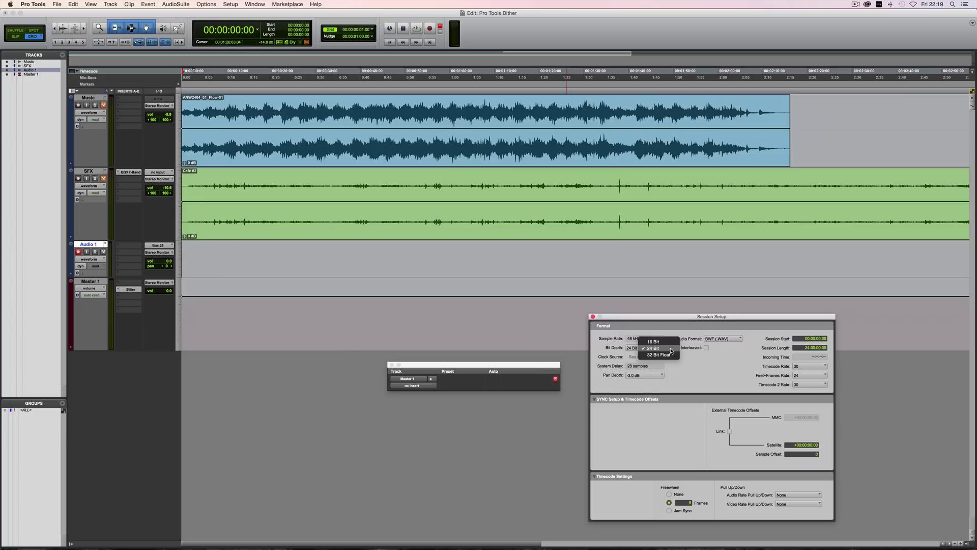
click(722, 379)
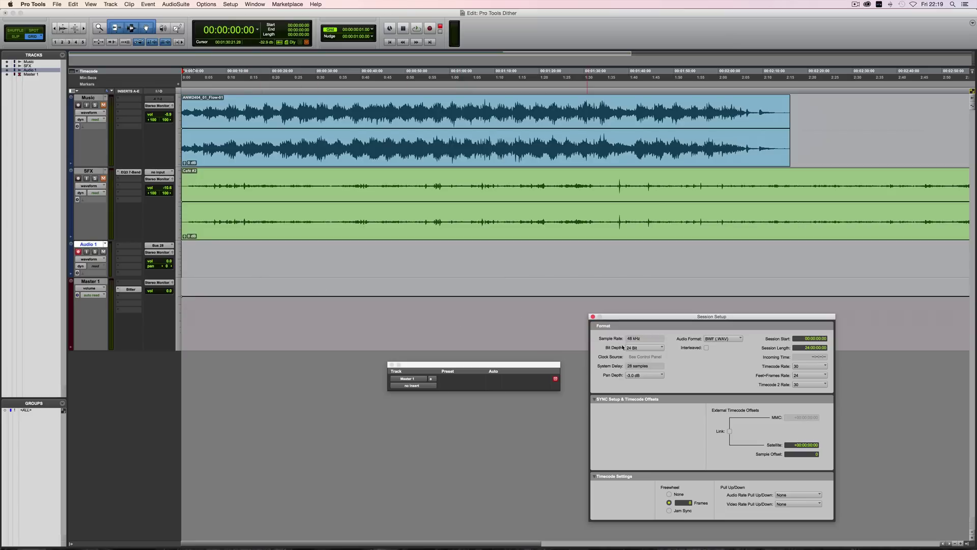
click(640, 347)
click(645, 340)
click(647, 349)
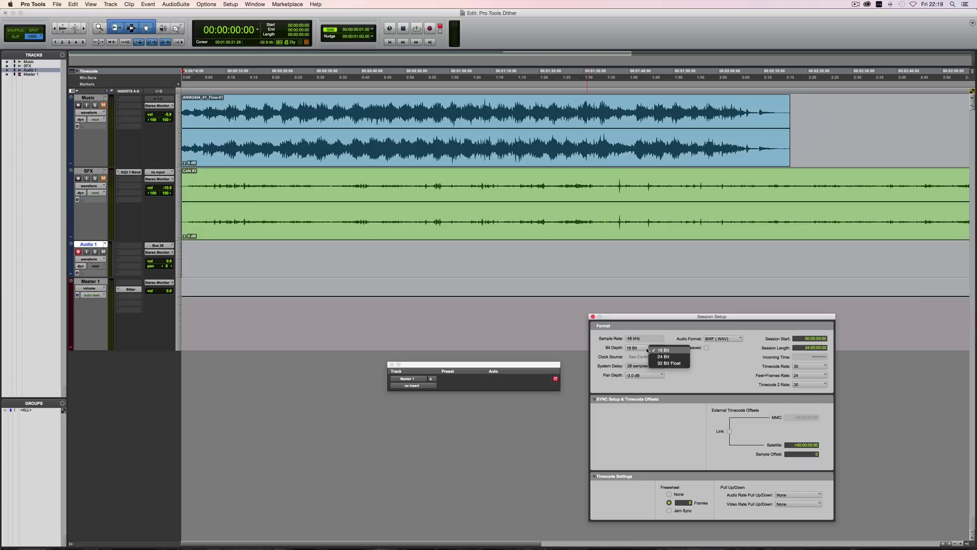
click(679, 357)
Record a silent clip of about eight seconds, Audio 1_01, onto Audio 1 from session start.
click(284, 249)
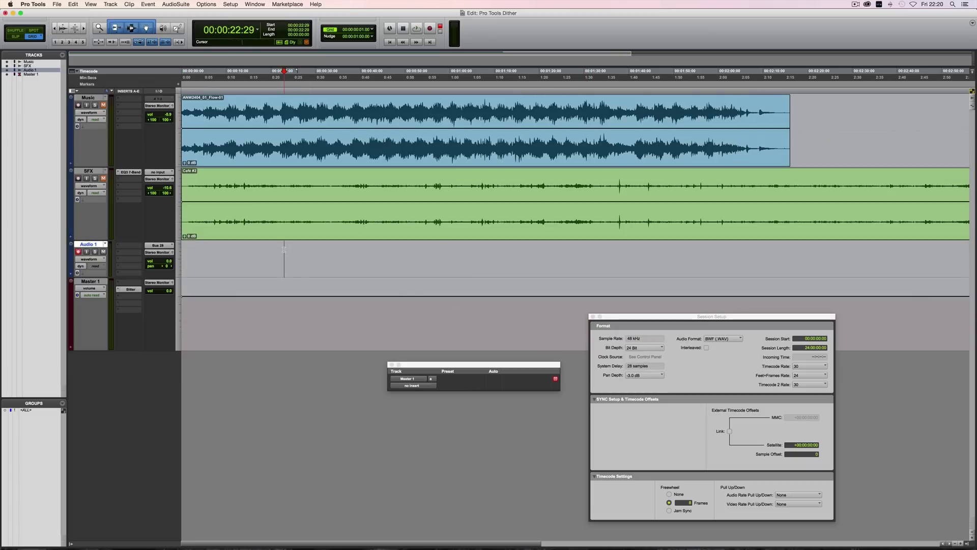
key(Return)
key(super+space)
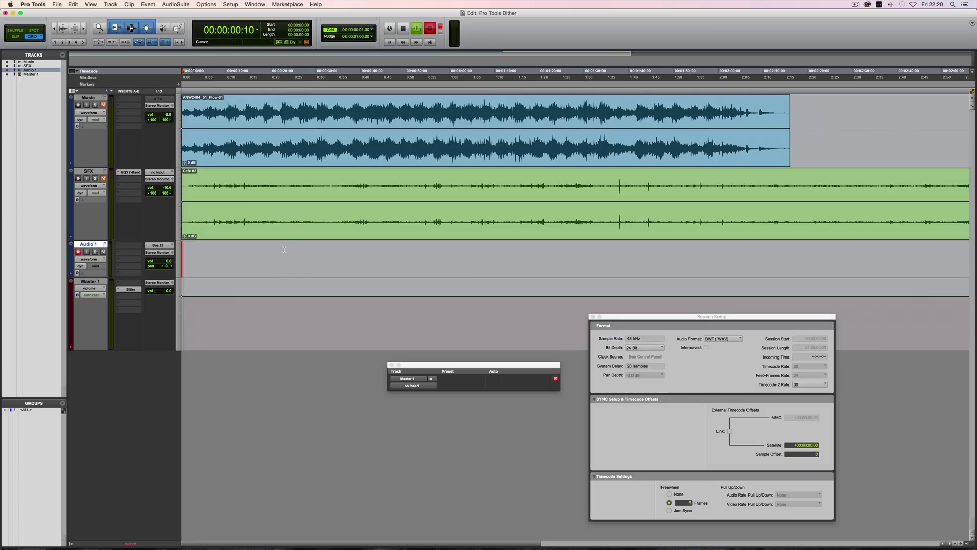
key(super+])
key(super+])
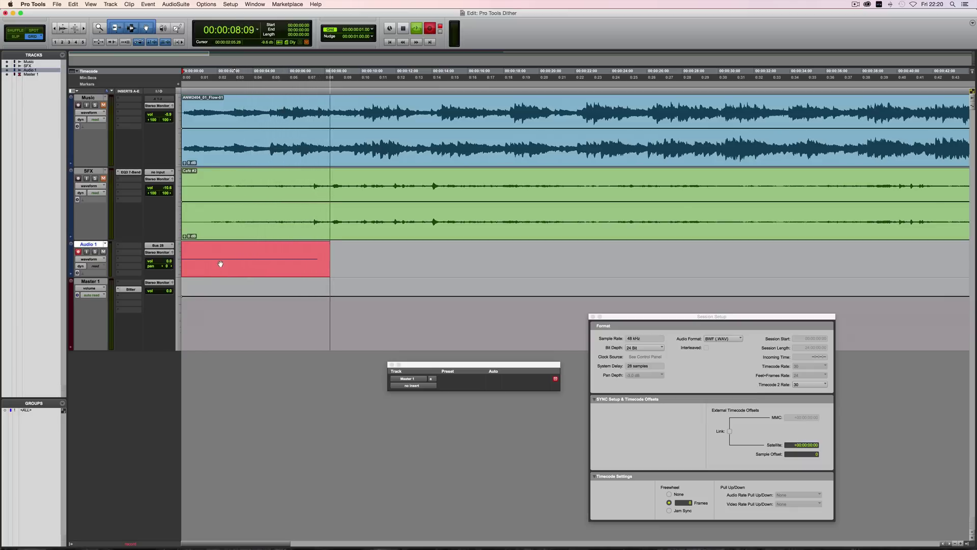
key(space)
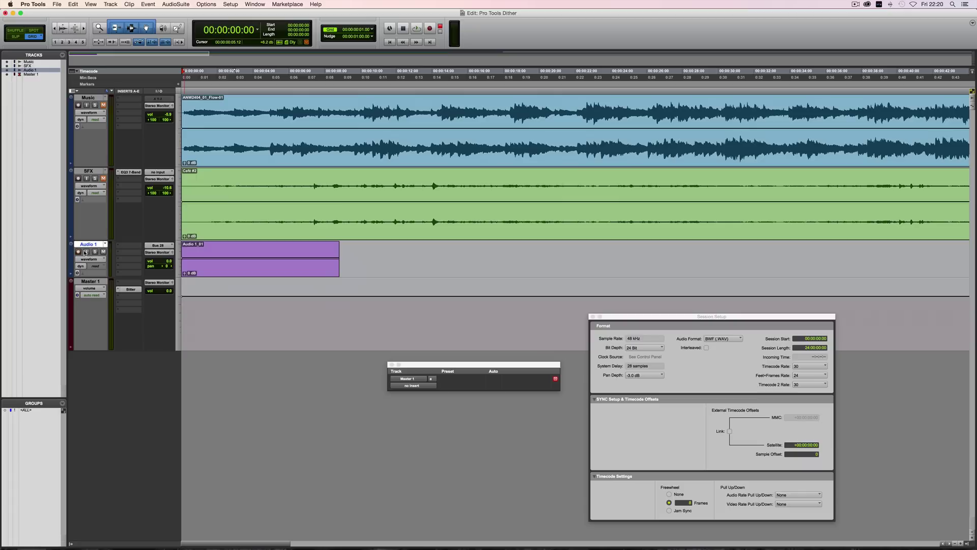
Audition the clip at +36 dB clip gain, then reset it to 0 dB and zoom out.
drag(239, 257, 240, 229)
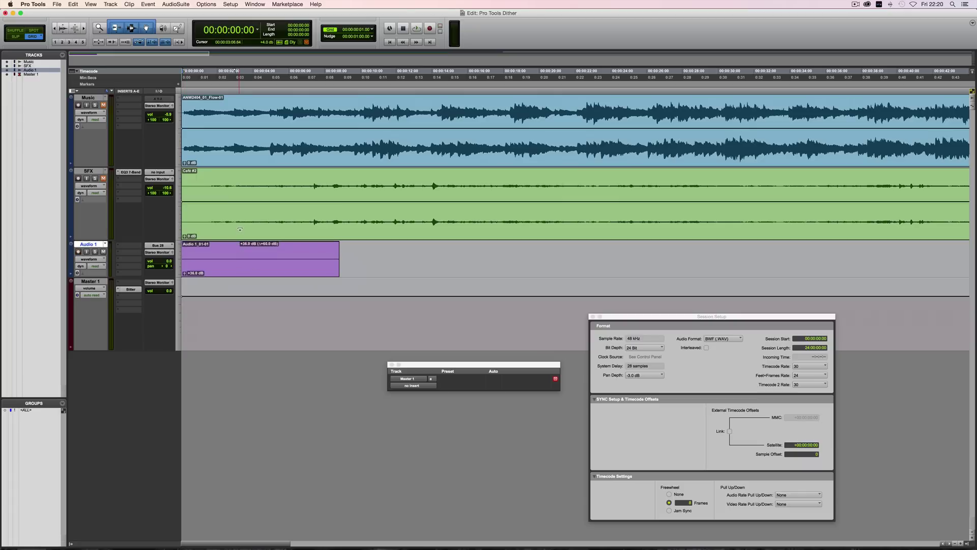
key(space)
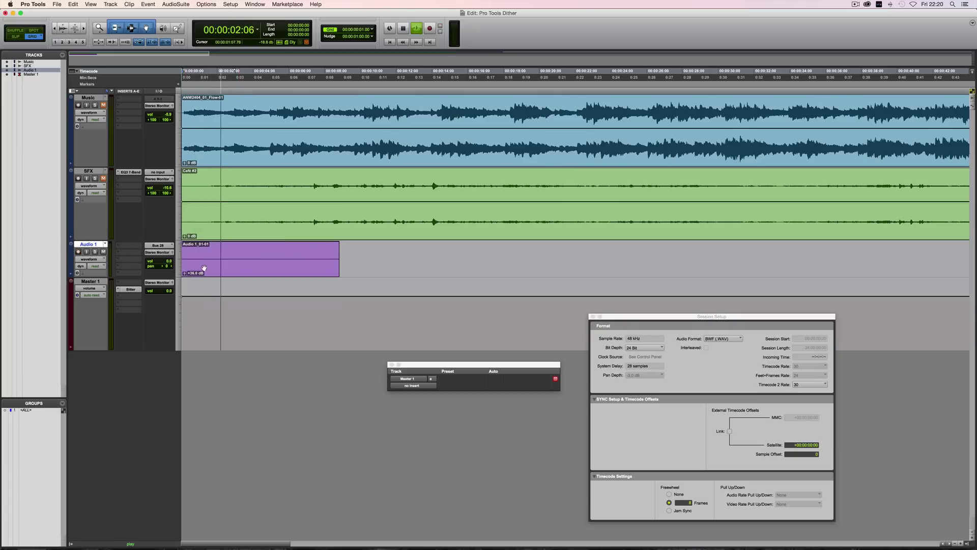
key(space)
alt+click(185, 274)
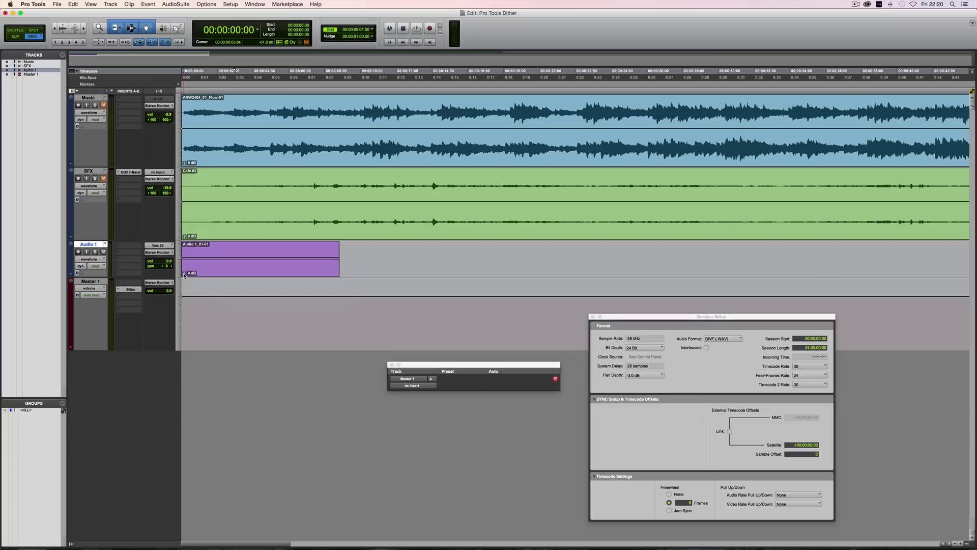
key(super+bracketleft)
key(super+bracketleft)
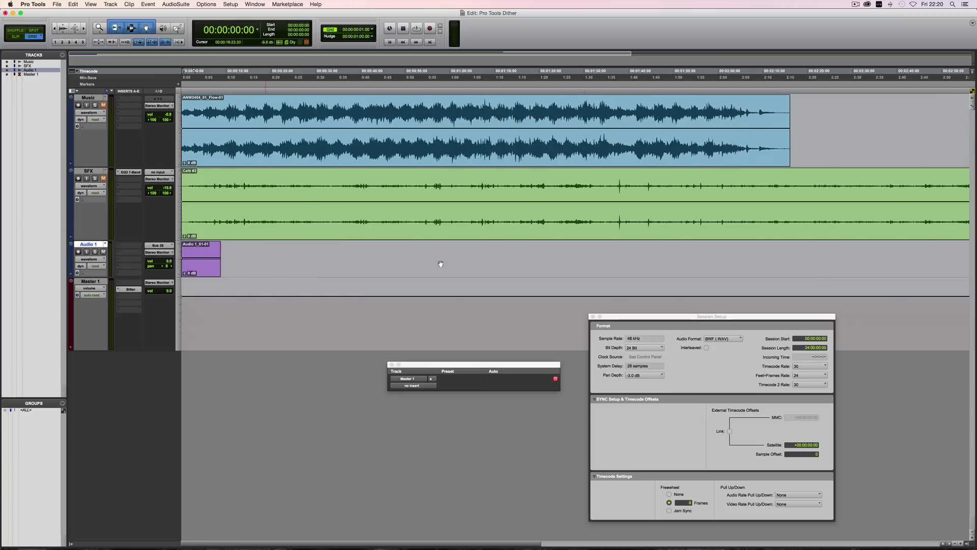
Close Session Setup and set up Export Clips as Files for the silent clip: interleaved, 16 Bit.
click(593, 316)
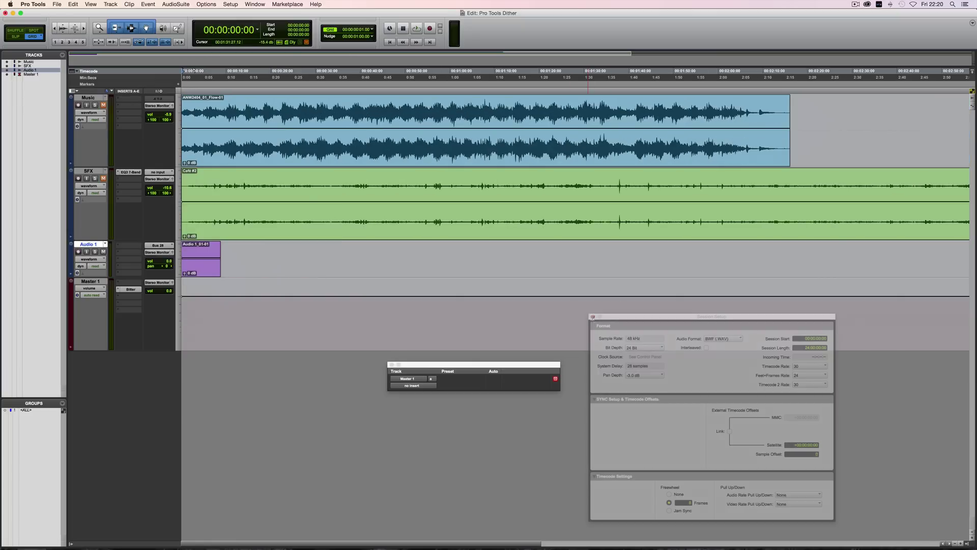
click(197, 270)
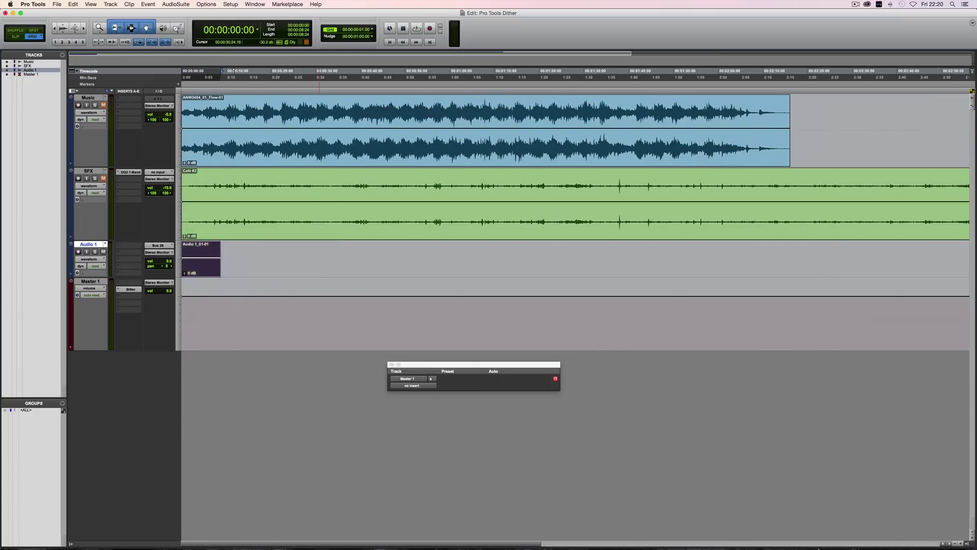
click(967, 544)
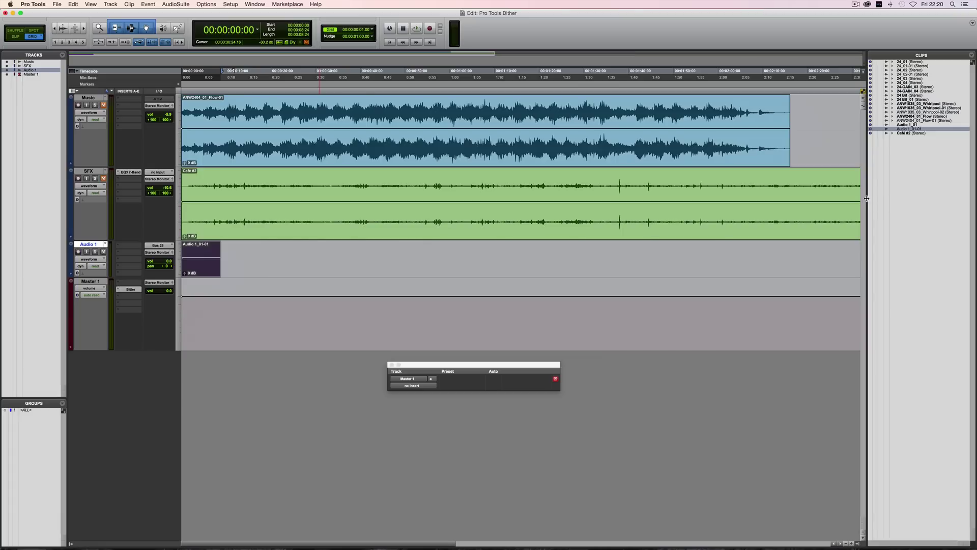
drag(867, 198, 843, 198)
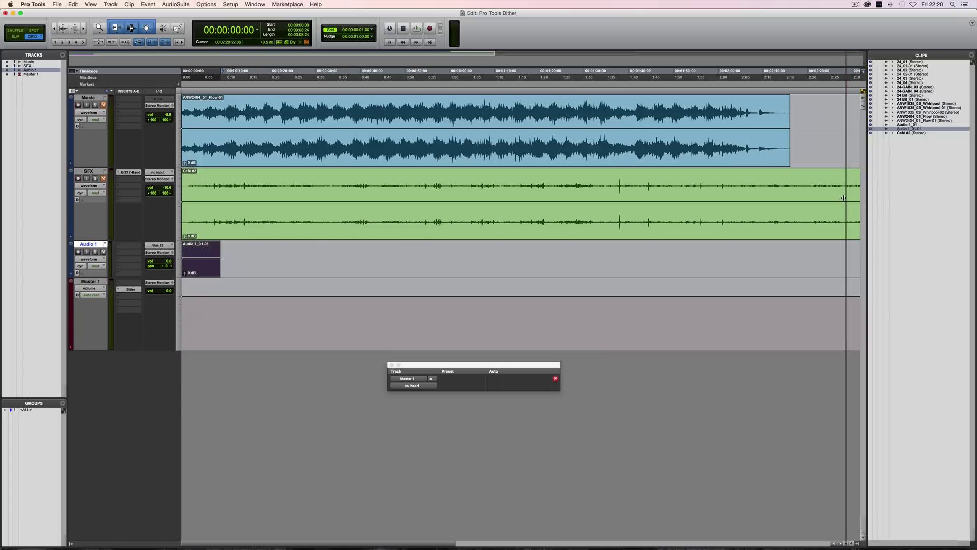
click(972, 56)
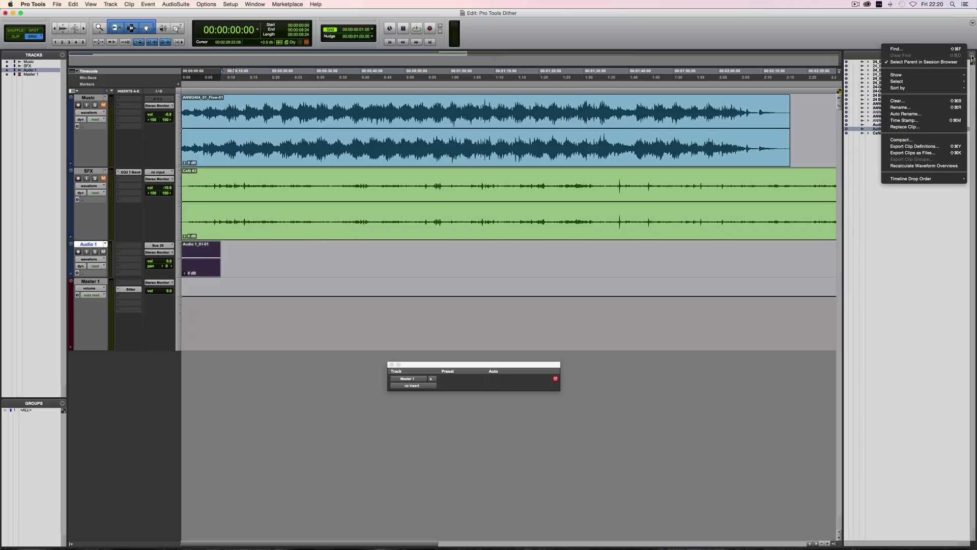
click(933, 153)
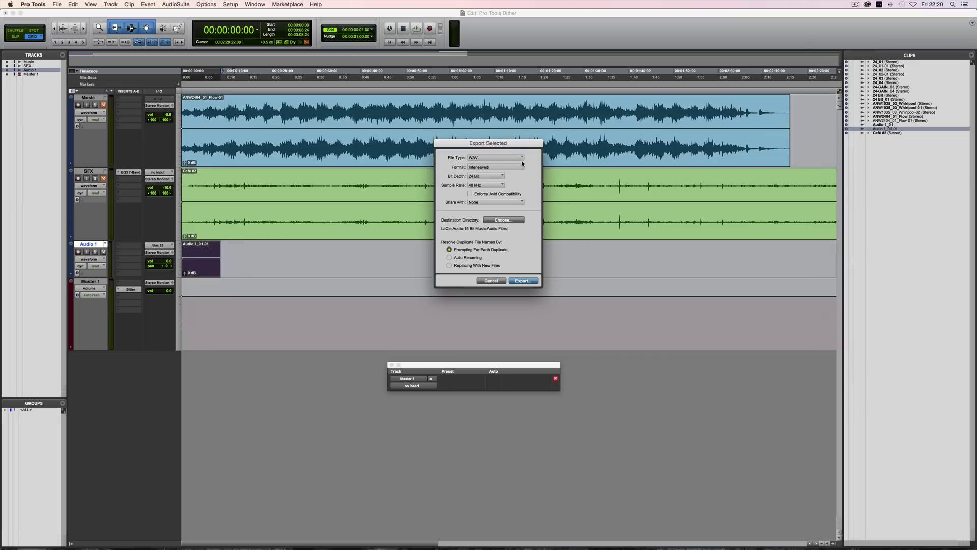
click(472, 168)
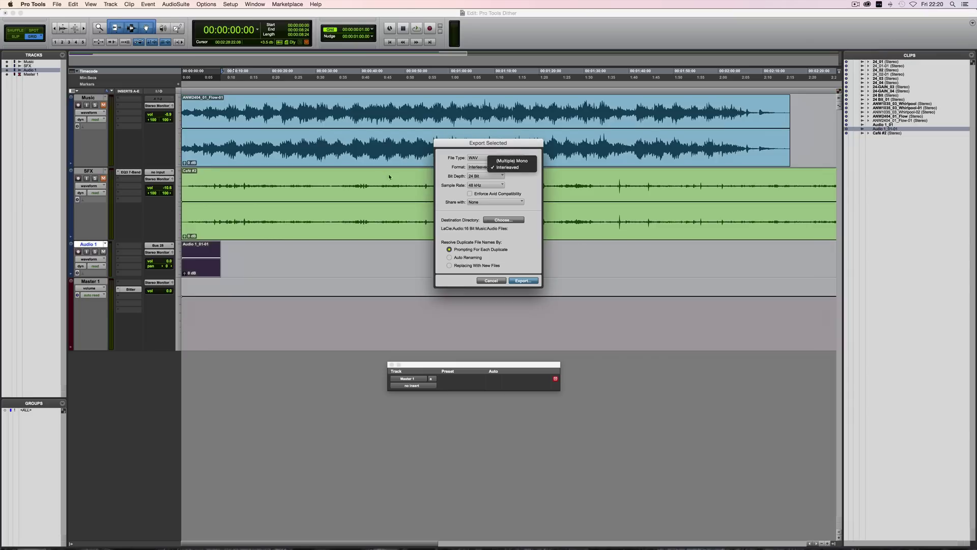
click(476, 176)
click(476, 176)
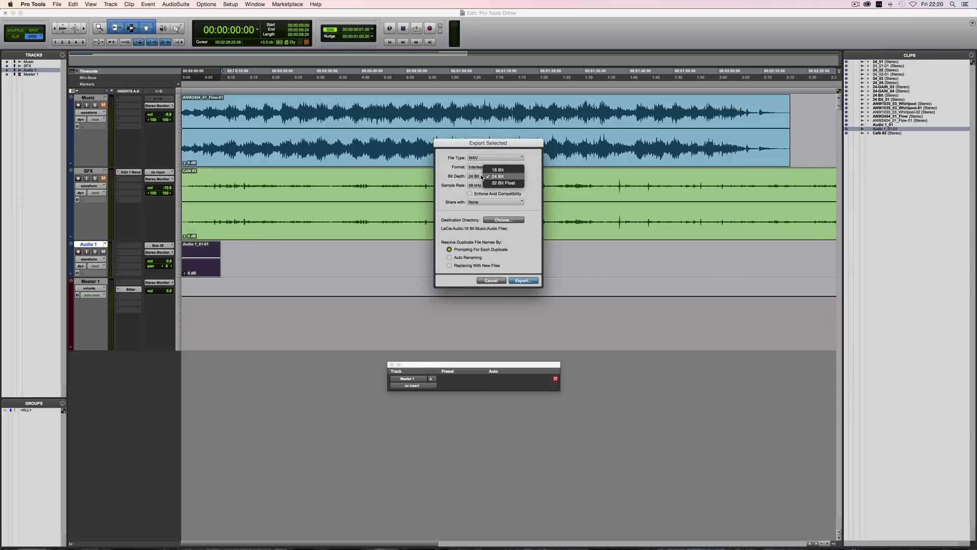
click(512, 174)
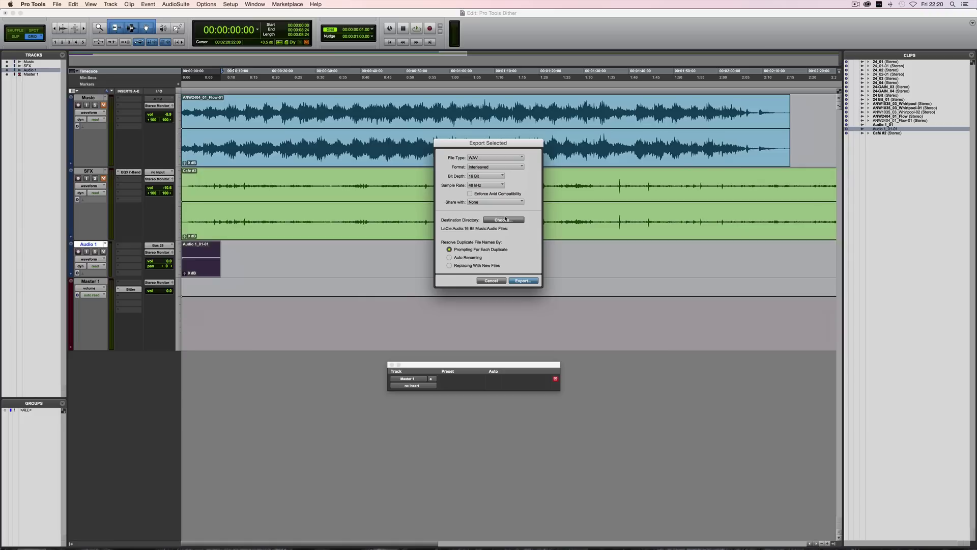
Export Audio 1_01-01.wav and drag it from Finder onto the Audio 1 track.
click(524, 281)
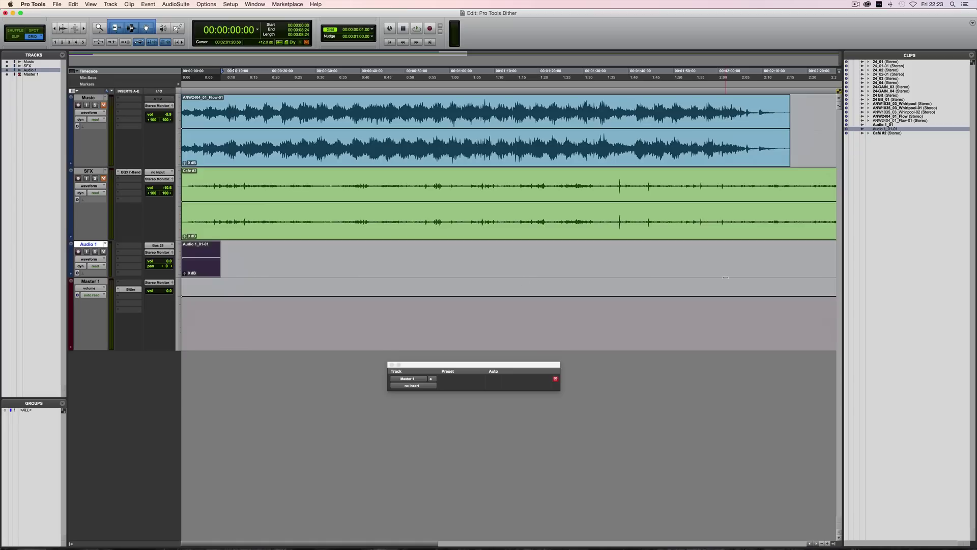
key(super+Tab)
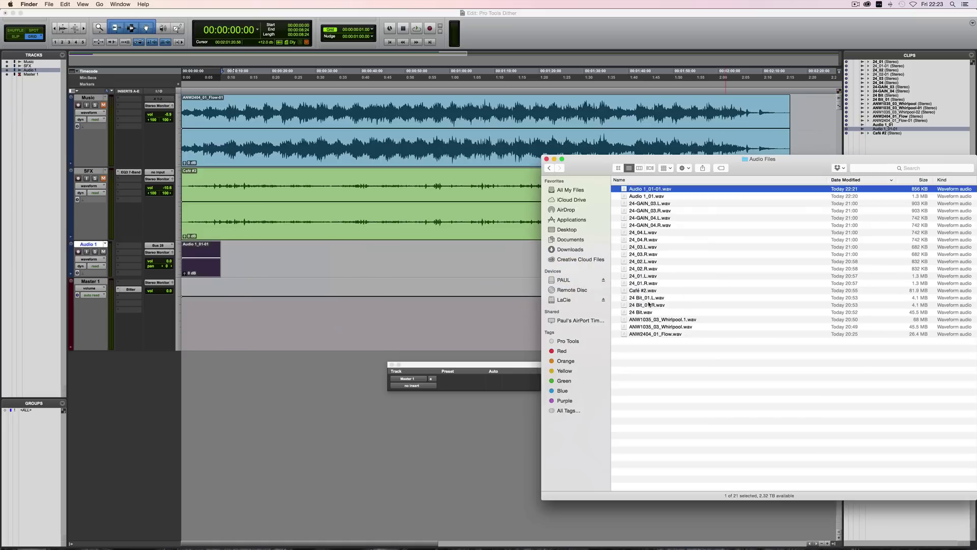
drag(649, 190, 259, 271)
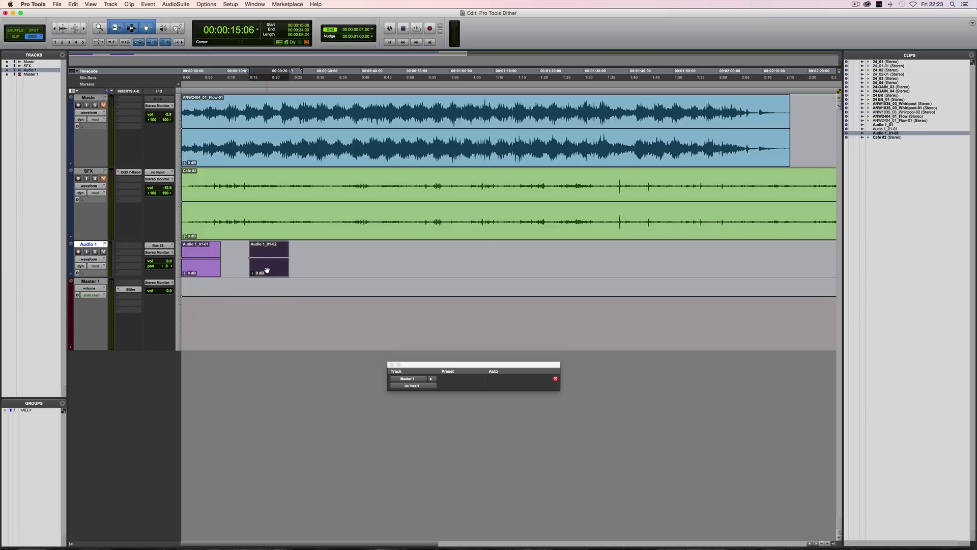
Enlarge Audio 1 and boost both silent clips' gain to +36 dB.
key(ctrl+Up)
drag(267, 269, 277, 244)
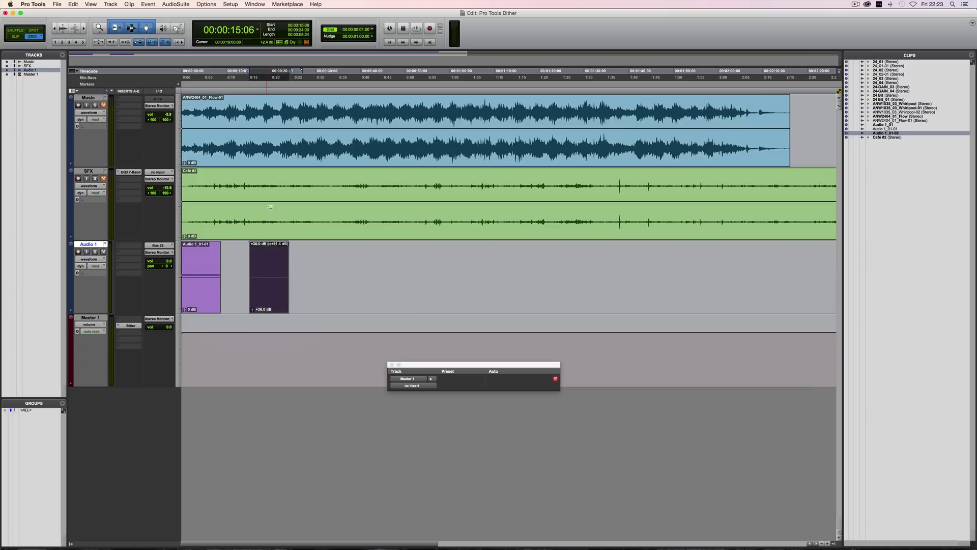
drag(205, 256, 206, 238)
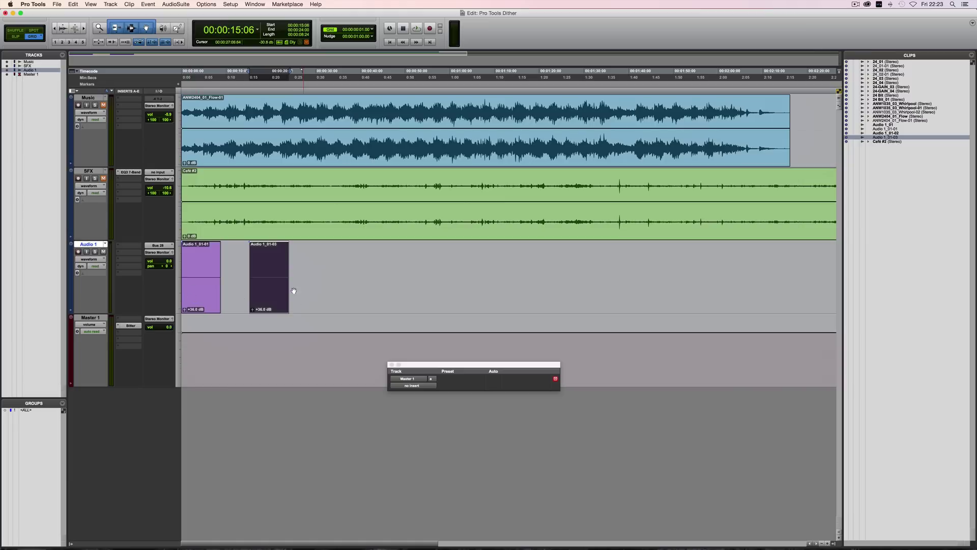
click(270, 274)
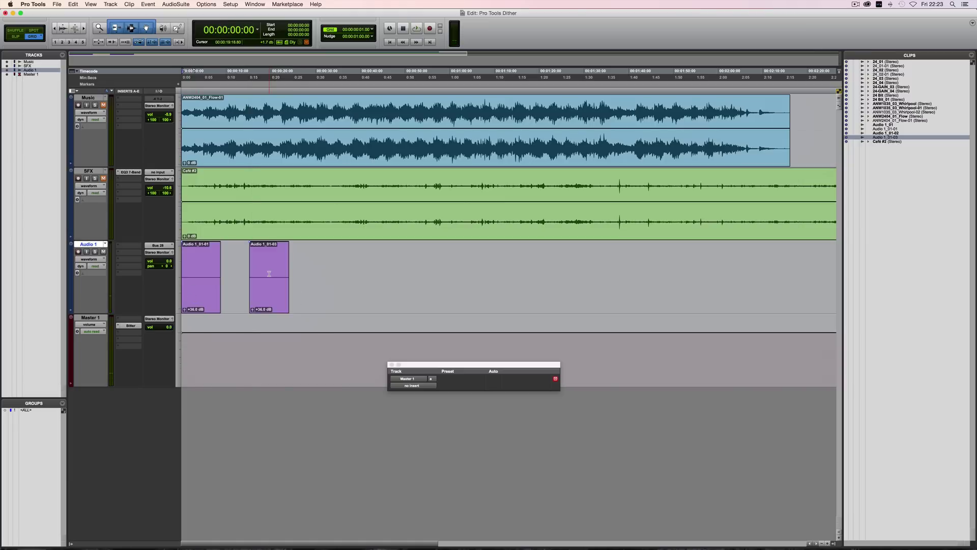
Audition both clips, then slide Audio 1_01-03 left to start at 00:00:11:27 and play it.
key(super+bracketright)
key(super+bracketright)
key(space)
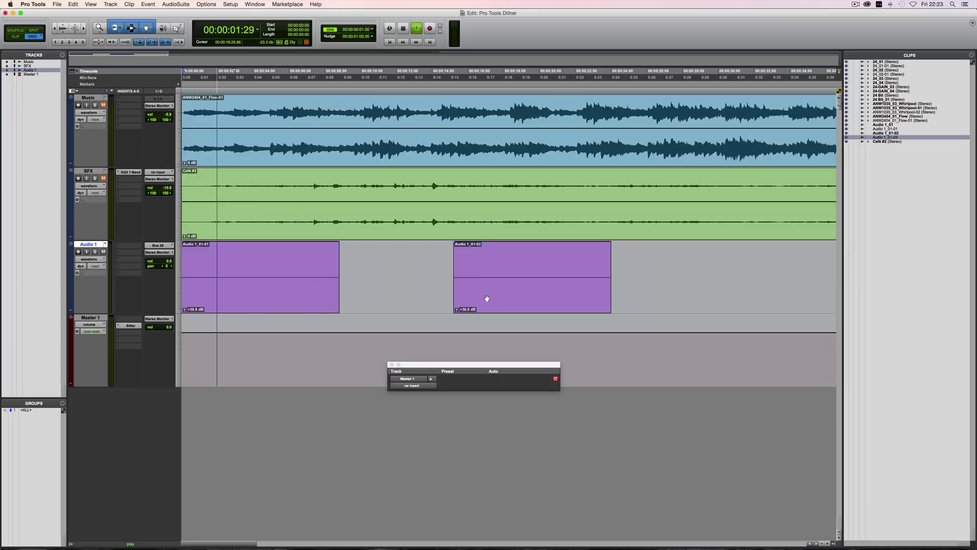
key(space)
drag(492, 298, 435, 296)
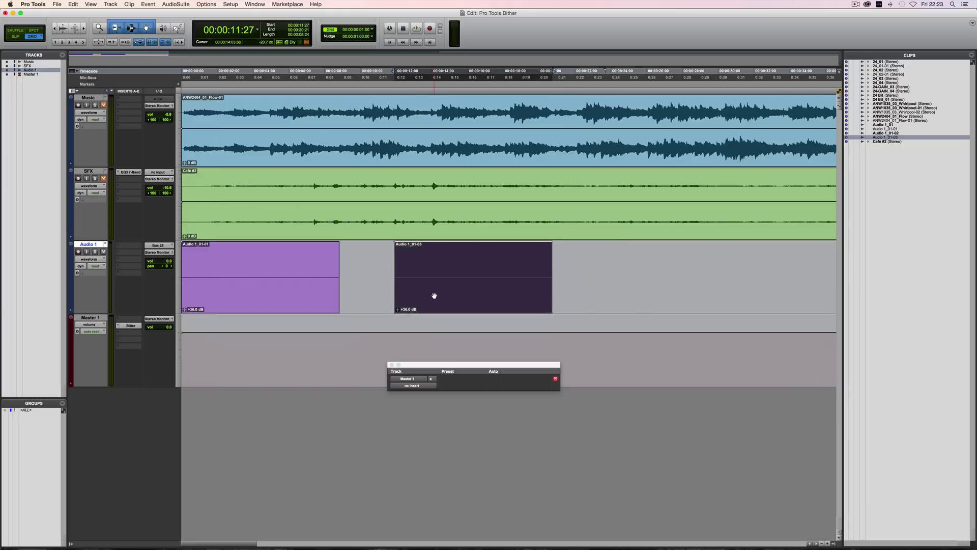
key(space)
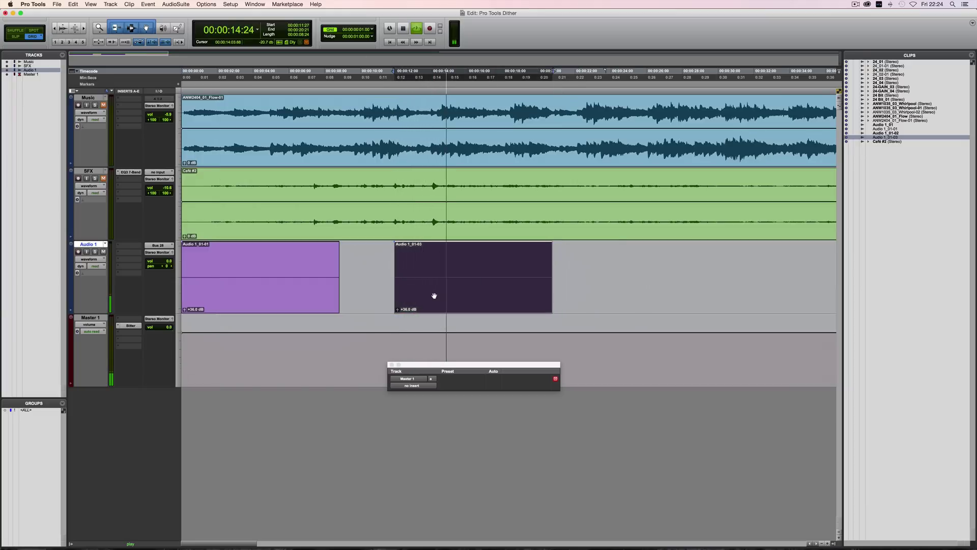
Insert a Trim on Audio 1 with +12 dB range and +12.0 dB gain, and copy it to insert B.
key(space)
click(117, 245)
mouse_move(133, 262)
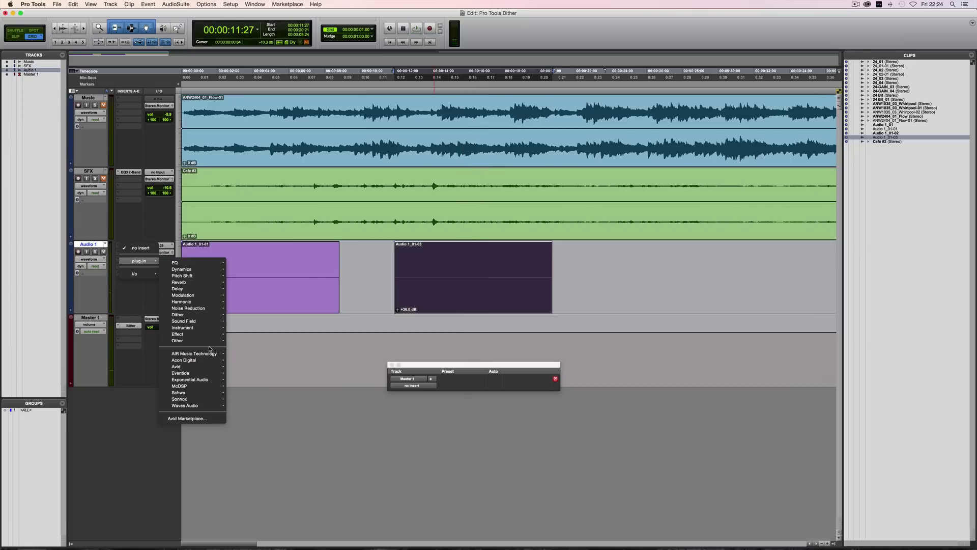
mouse_move(204, 345)
click(248, 407)
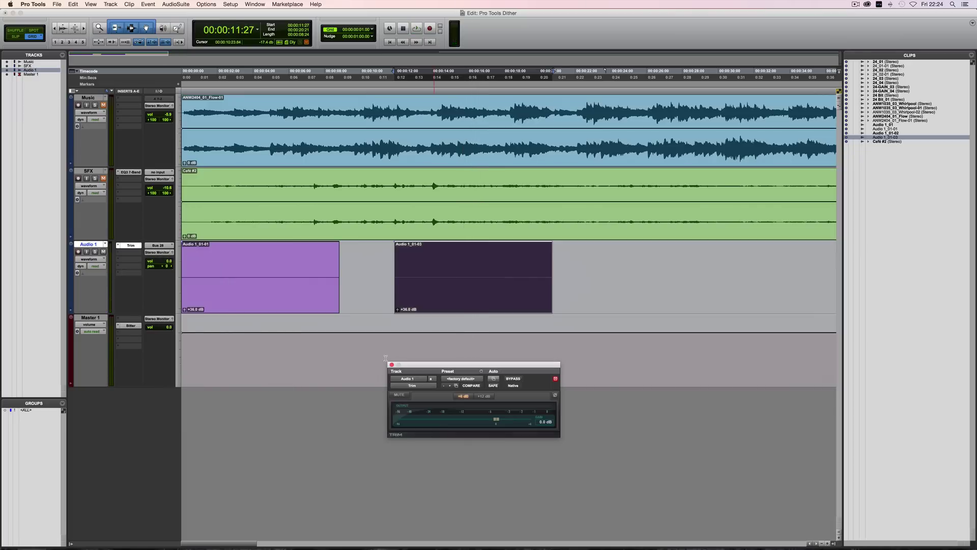
click(483, 396)
drag(495, 421, 536, 421)
drag(131, 245, 131, 252)
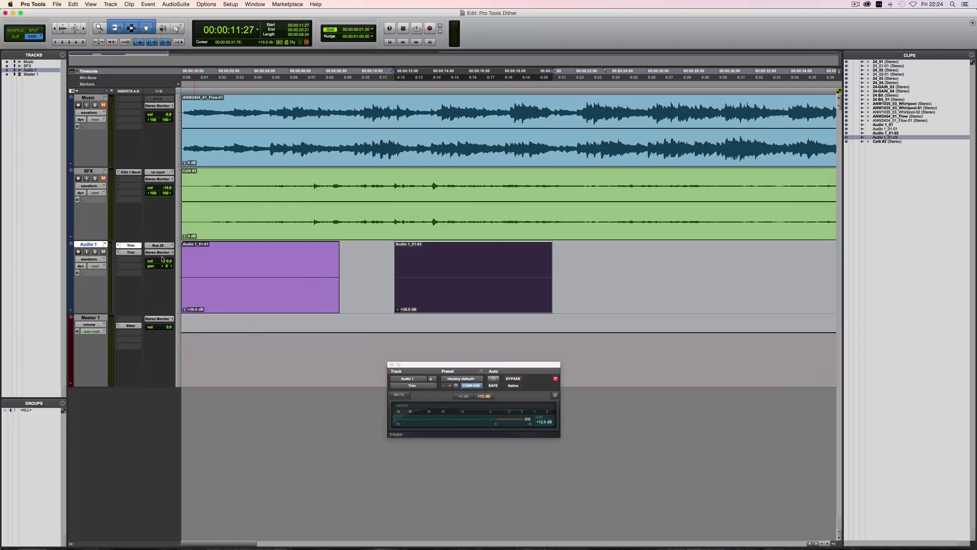
Play the boosted clips from session start and select clip Audio 1_01-03.
key(space)
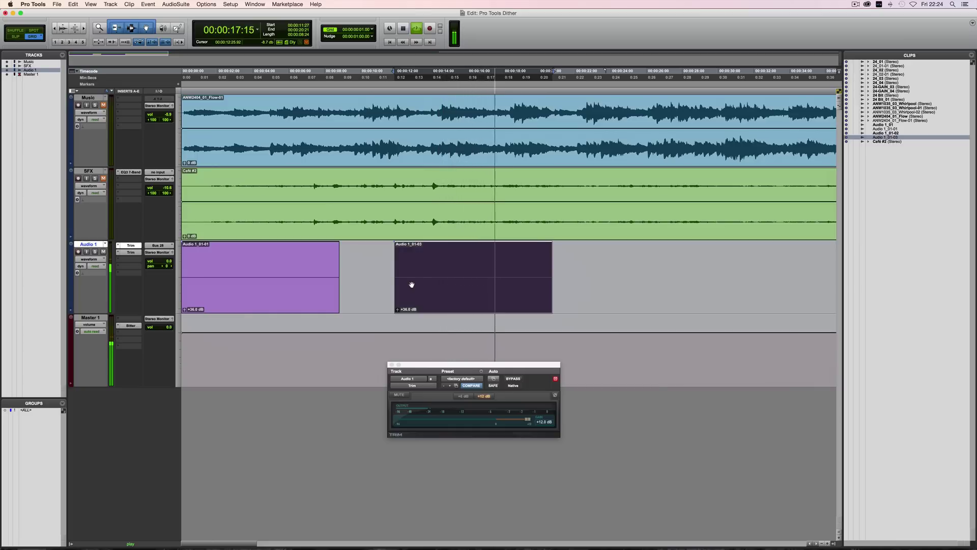
key(space)
key(Return)
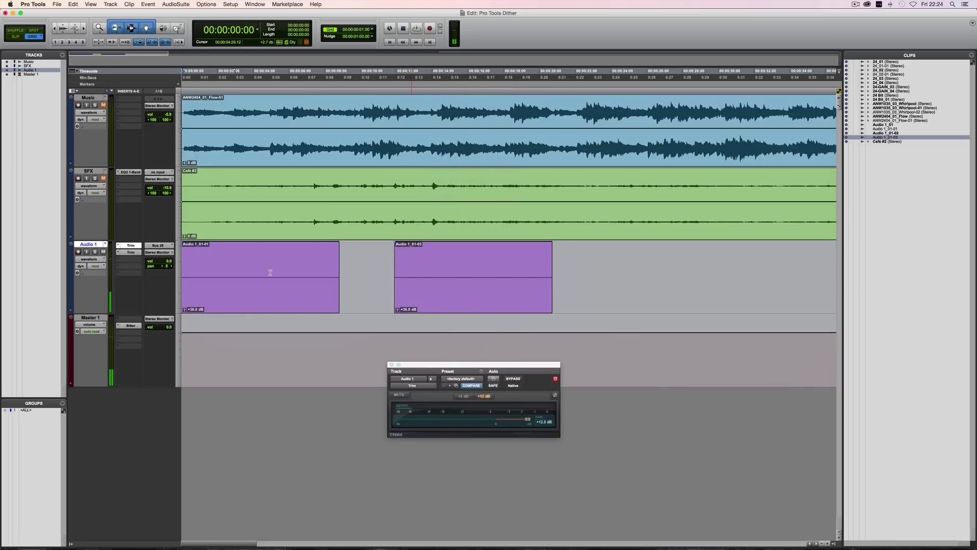
key(space)
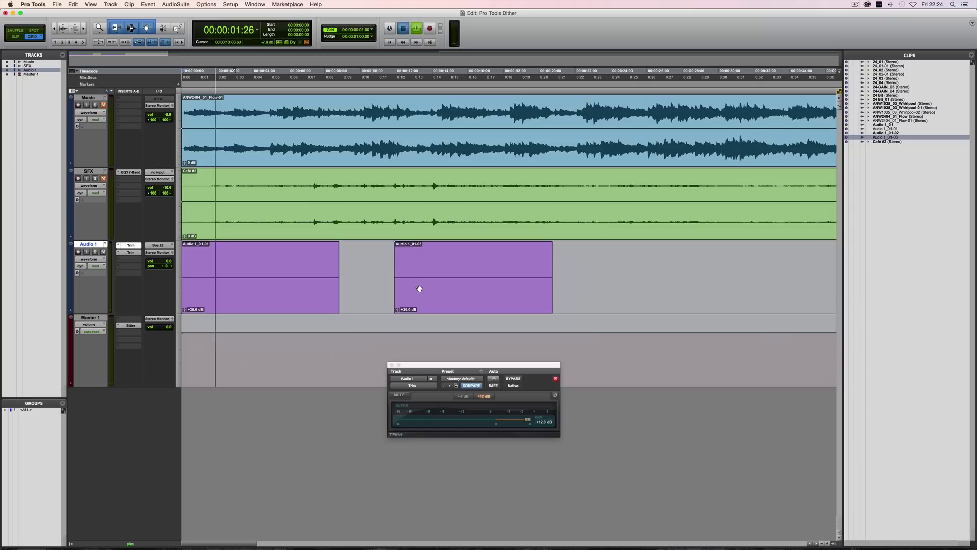
click(420, 288)
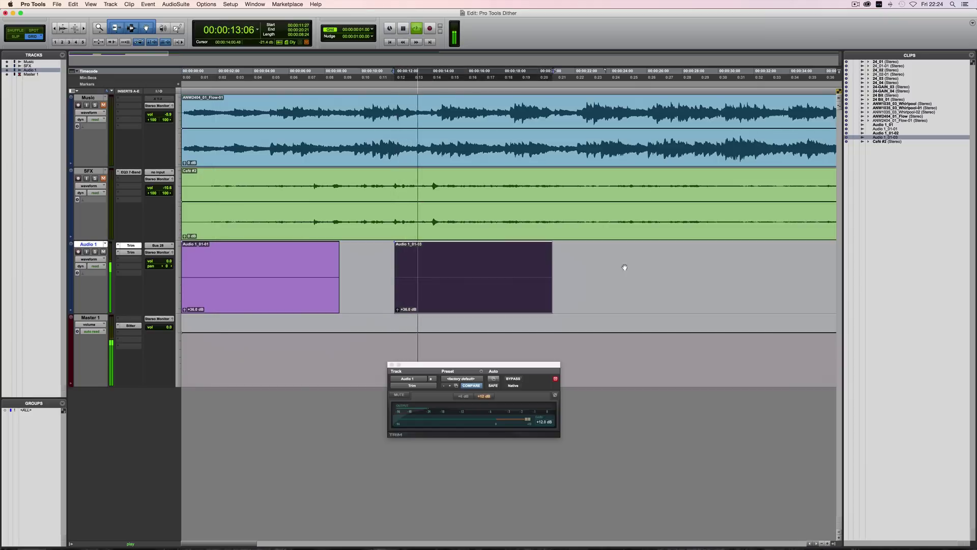
key(space)
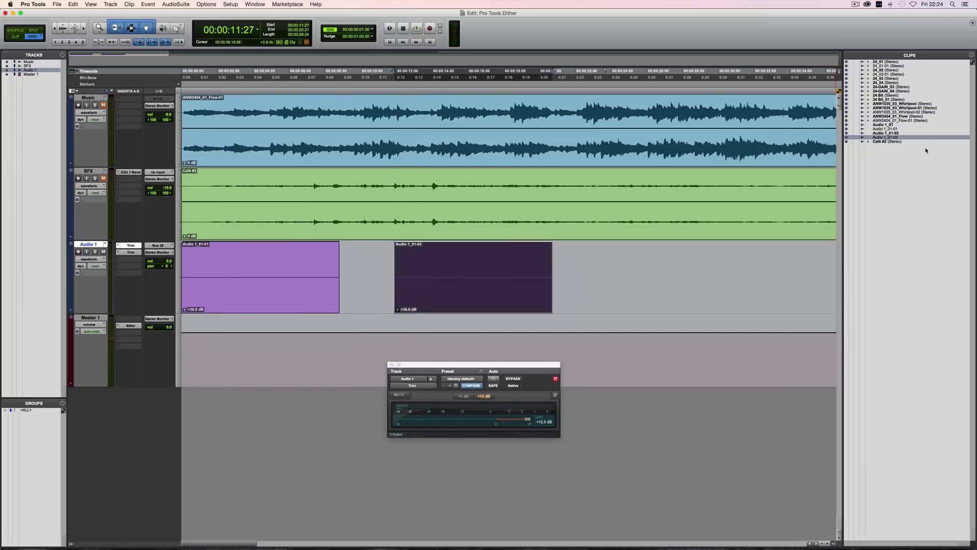
Open Export Selected for the clip, view its bit-depth list, cancel, and close the Trim window.
key(super+shift+k)
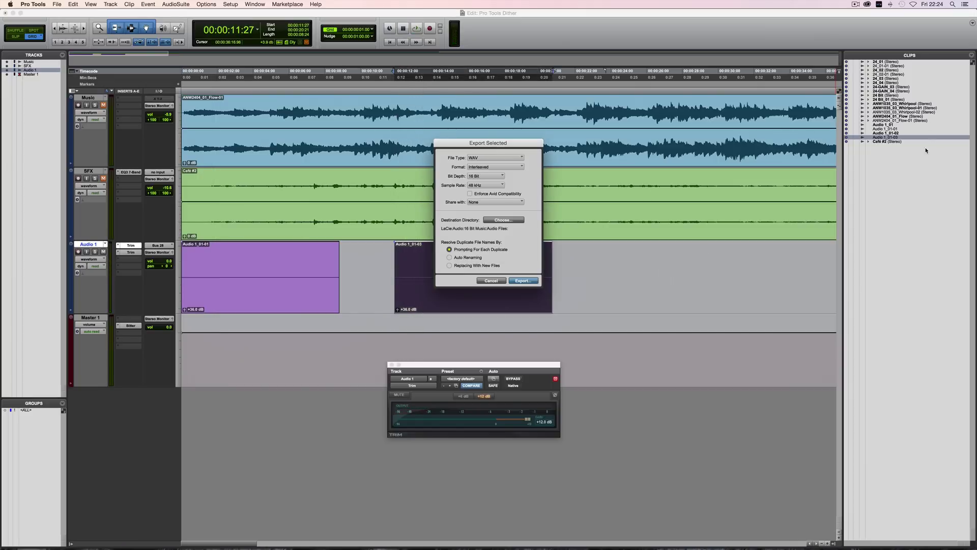
click(486, 176)
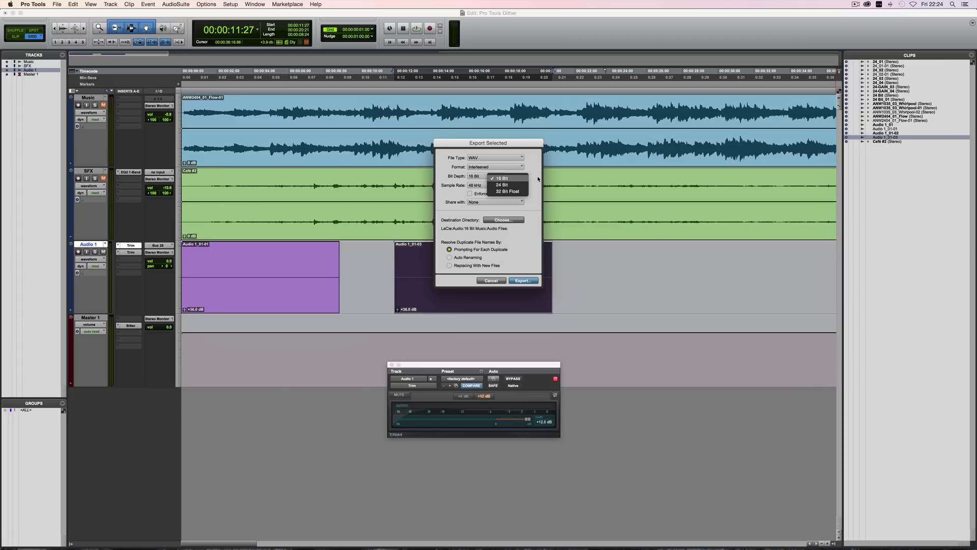
click(524, 249)
click(491, 281)
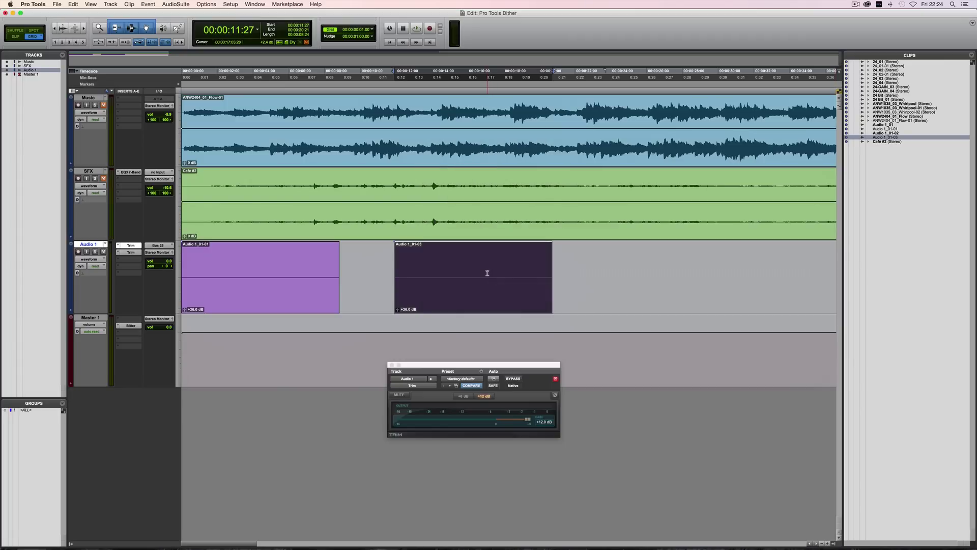
click(391, 364)
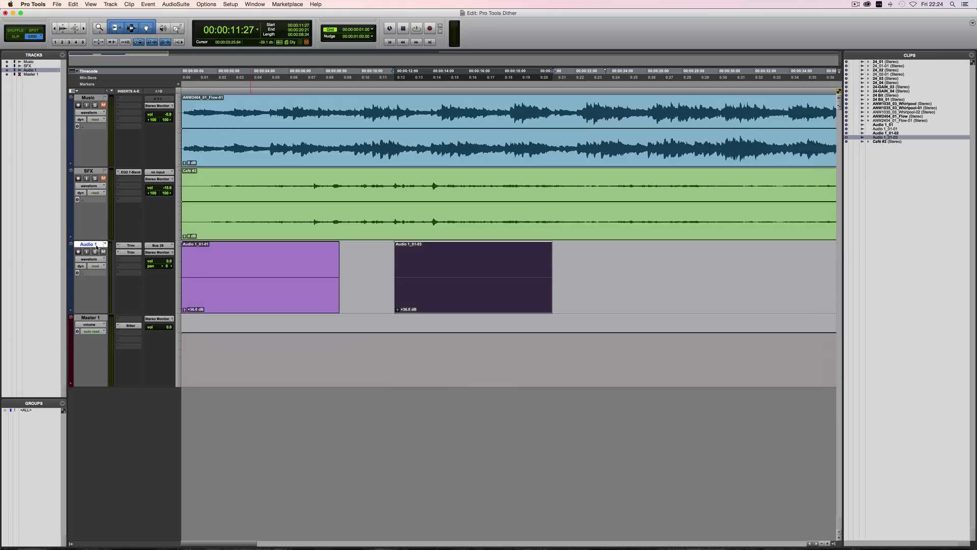
Create mono track Audio 2 with a mono 16-bit Dither insert and a Trim copied from Audio 1.
key(super+shift+n)
key(Return)
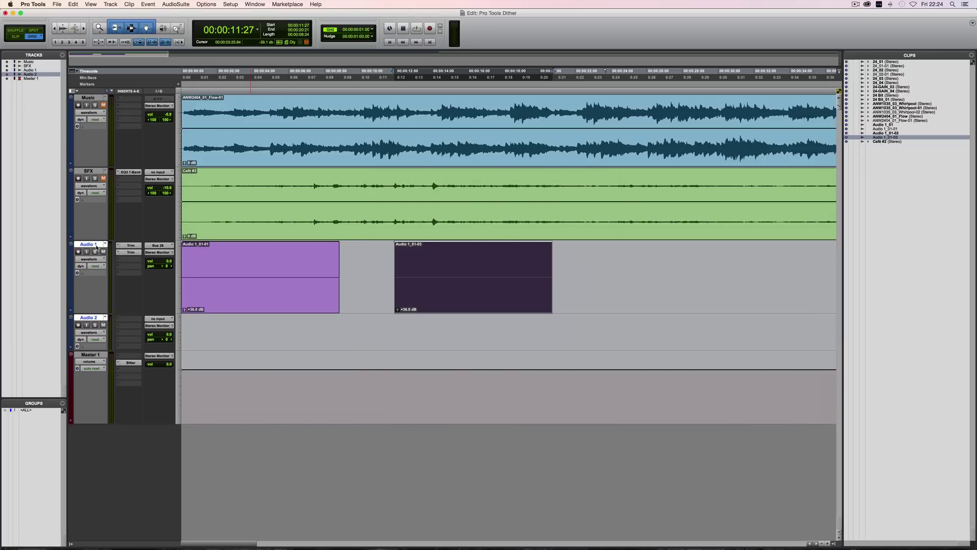
click(125, 324)
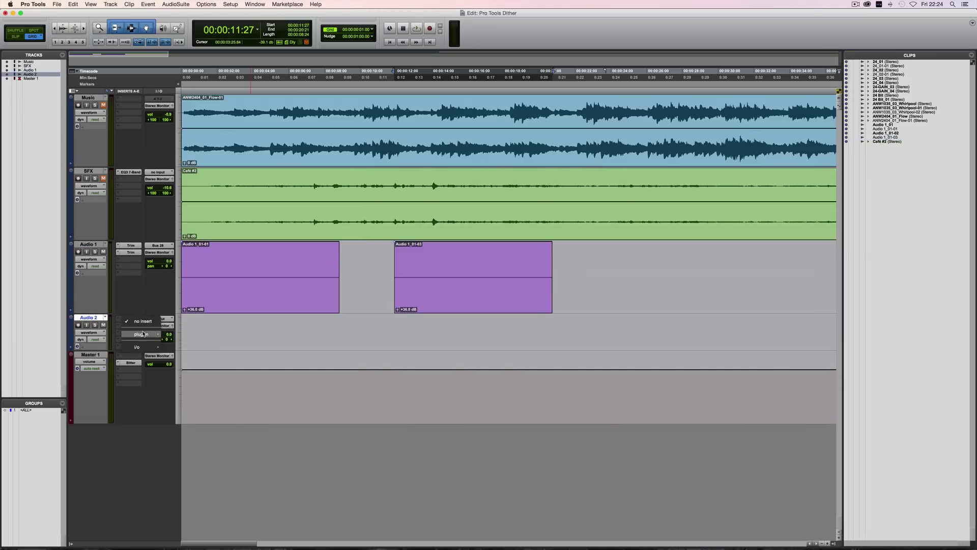
mouse_move(142, 337)
mouse_move(194, 390)
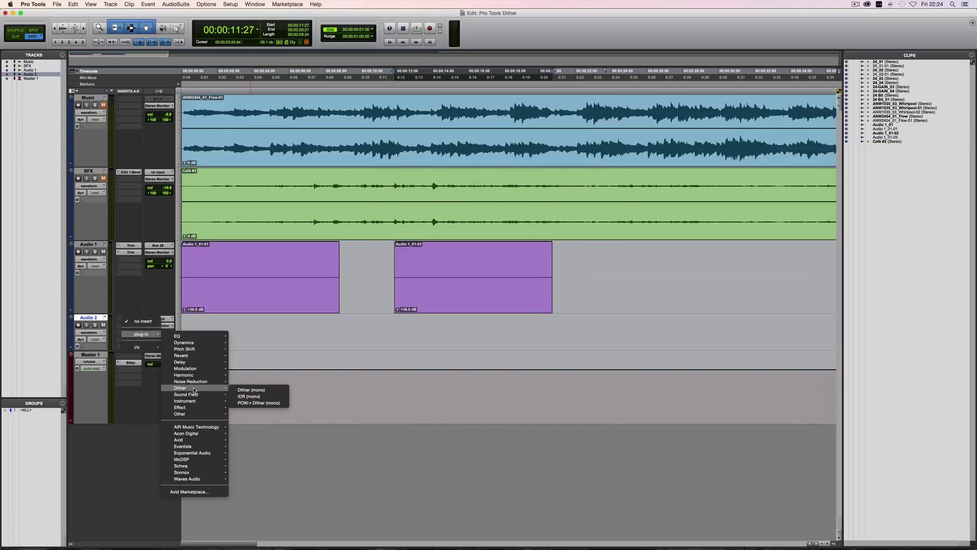
click(268, 391)
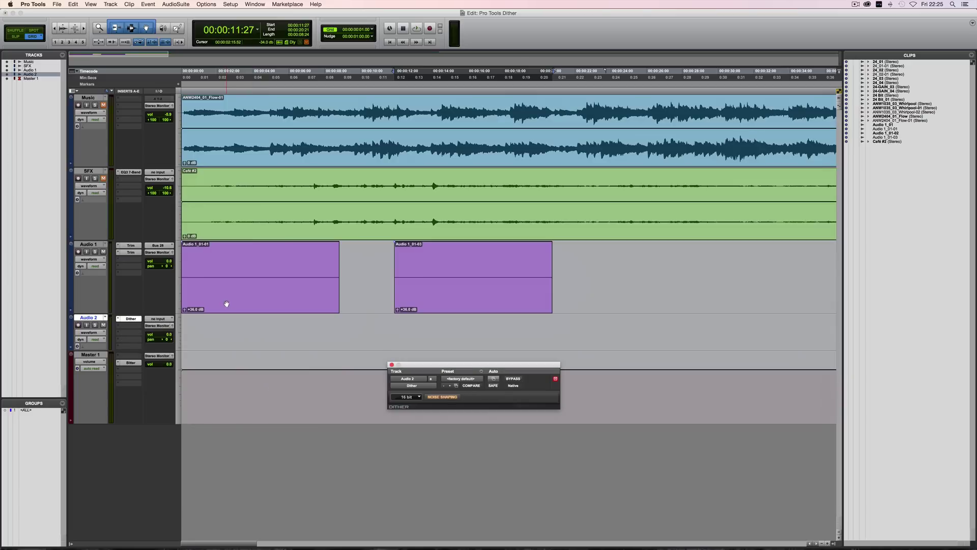
drag(130, 246, 131, 347)
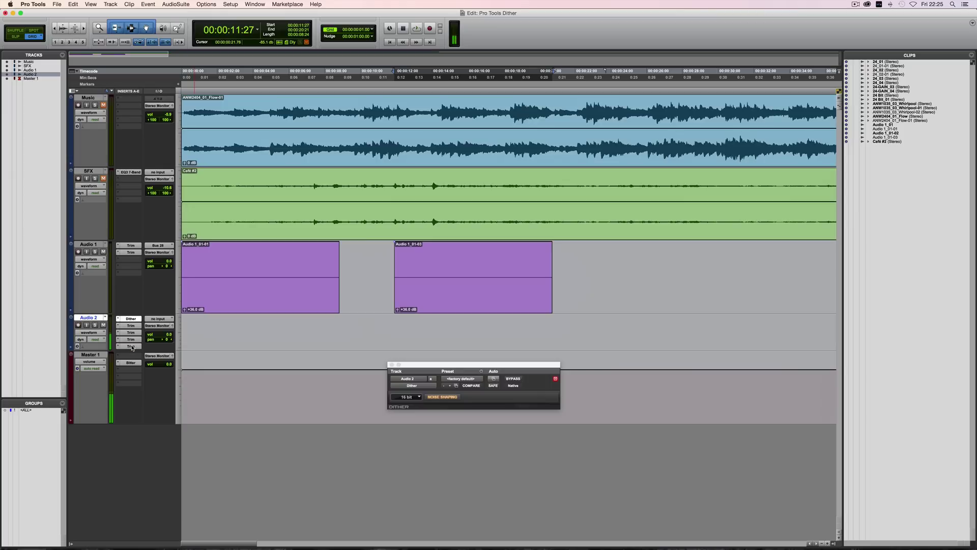
Play clip Audio 1_01-03 with Audio 2 muted, then unmuted with Audio 2 raised to +12.0 dB.
click(103, 325)
click(427, 297)
key(space)
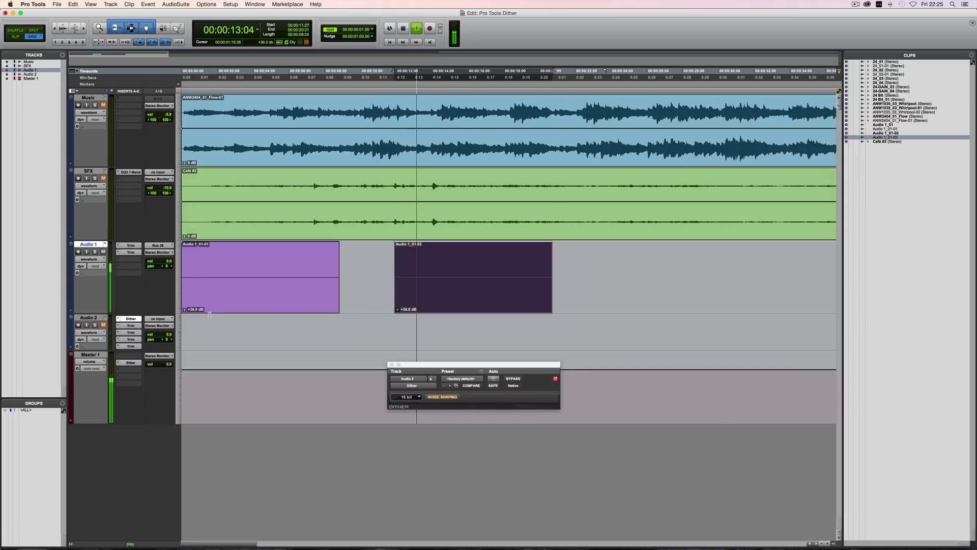
key(space)
click(103, 324)
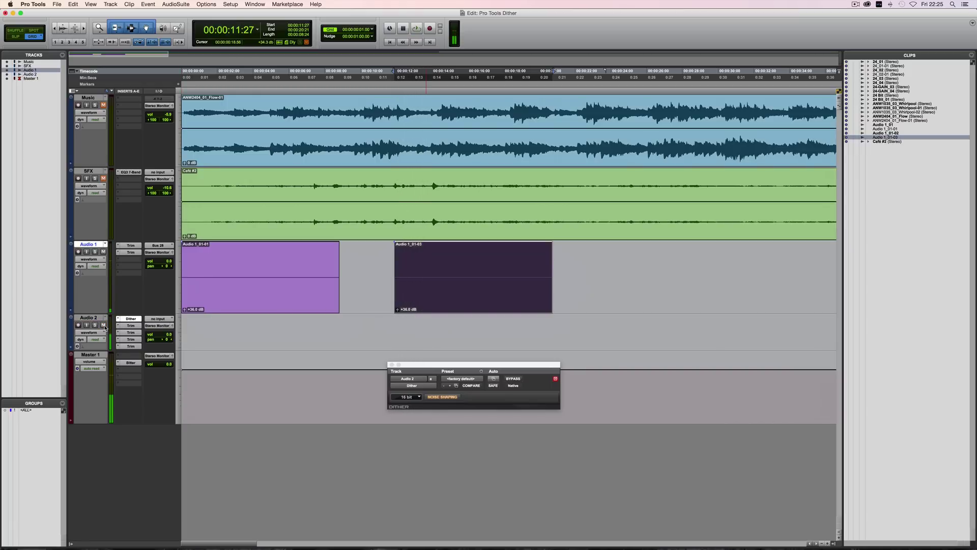
drag(167, 337, 167, 328)
key(space)
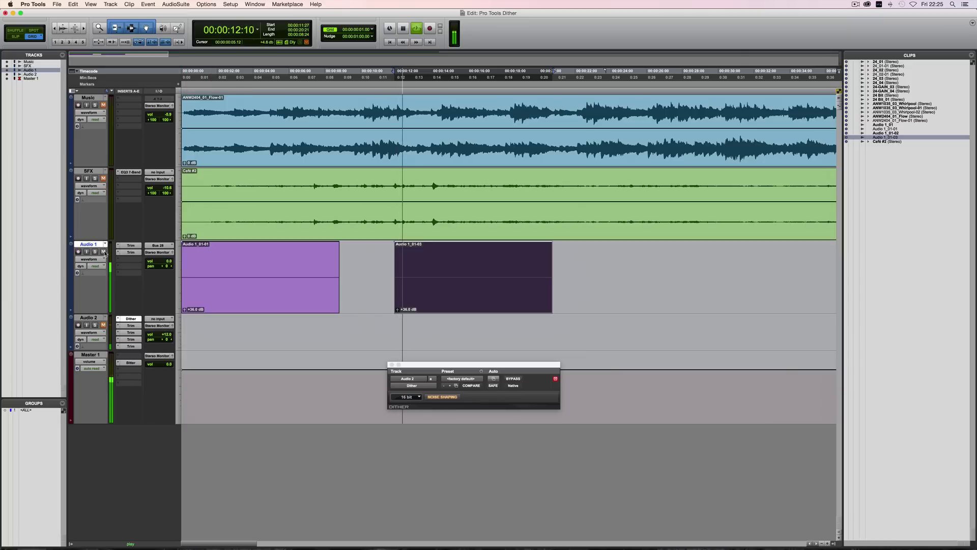
key(space)
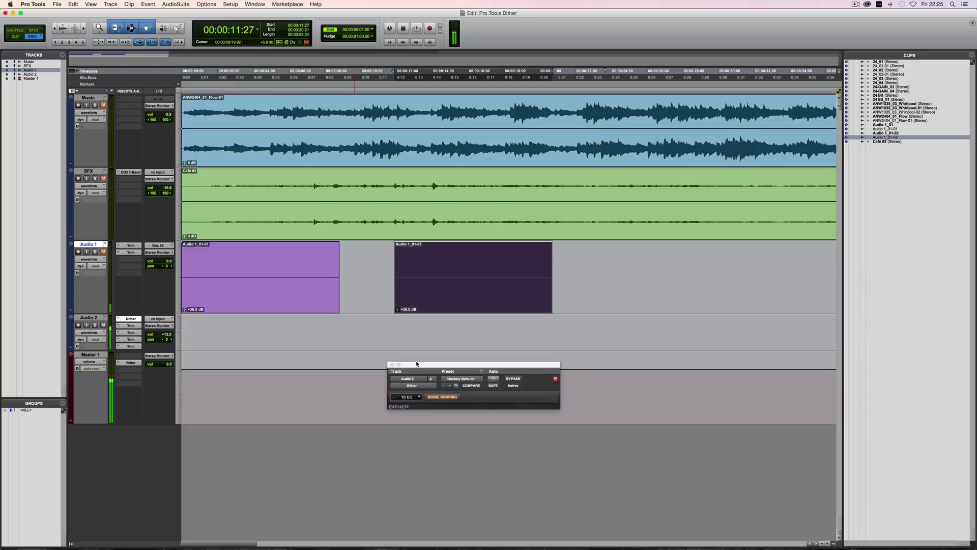
Mute Audio 2 again, close the Dither window, and return to session start.
drag(426, 364, 422, 342)
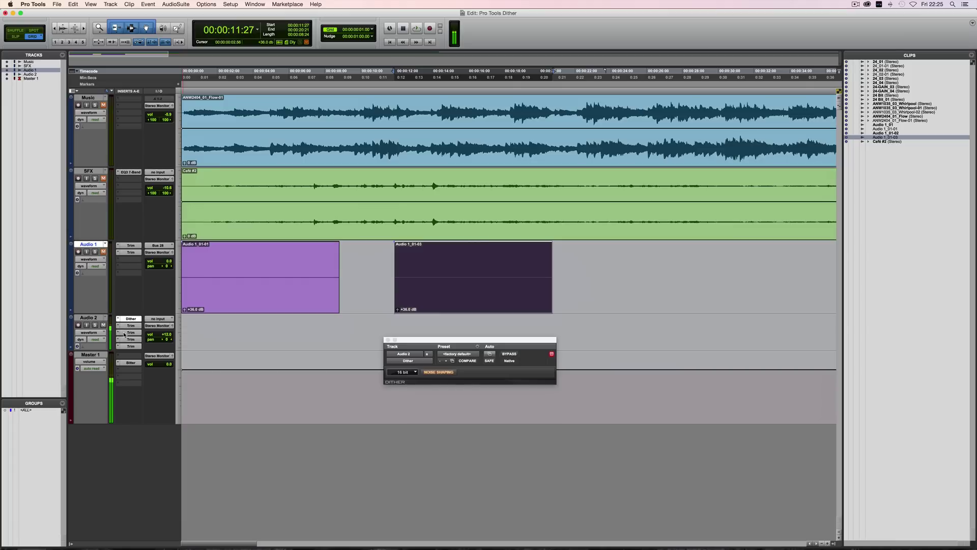
click(105, 326)
click(389, 340)
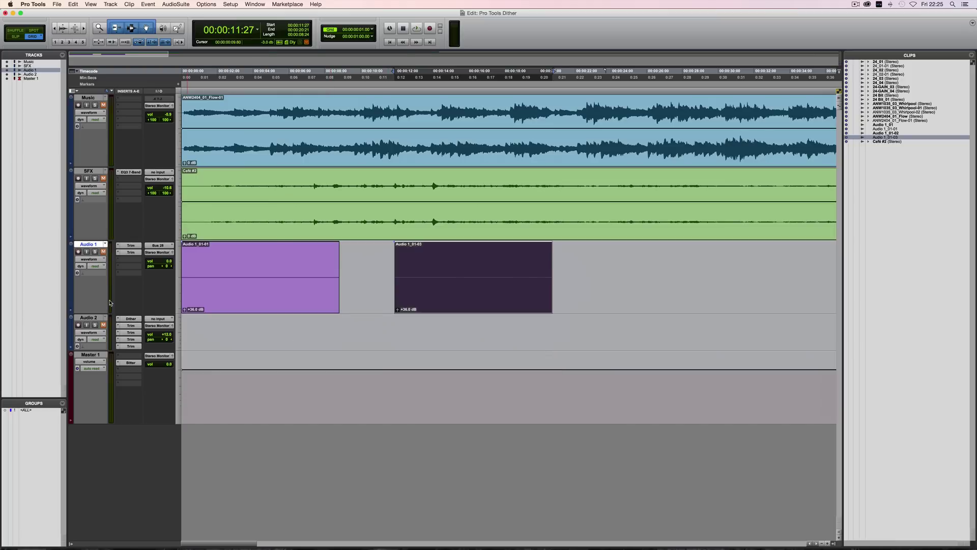
key(Return)
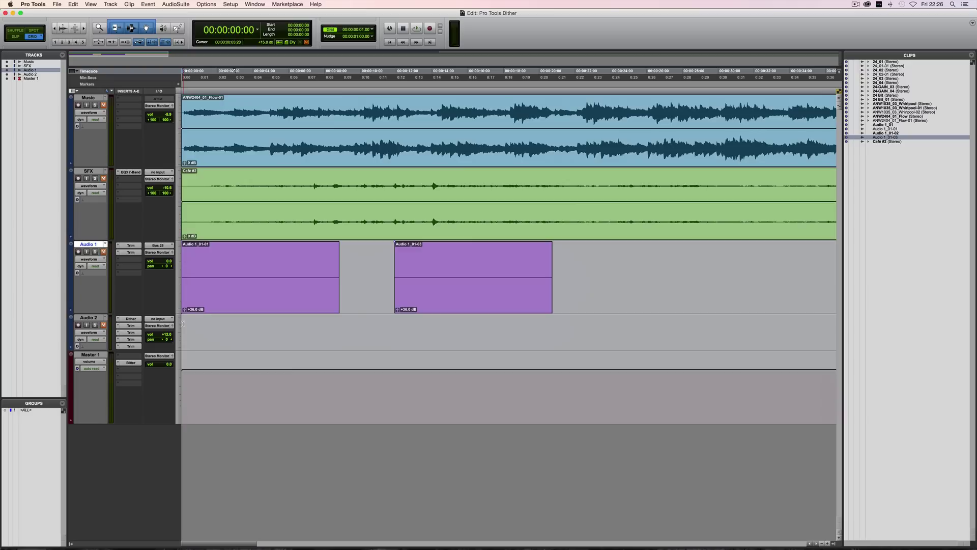
Shrink Audio 1 and Audio 2 to mini height and zoom out to the full timeline.
key(super+bracketleft)
key(super+bracketleft)
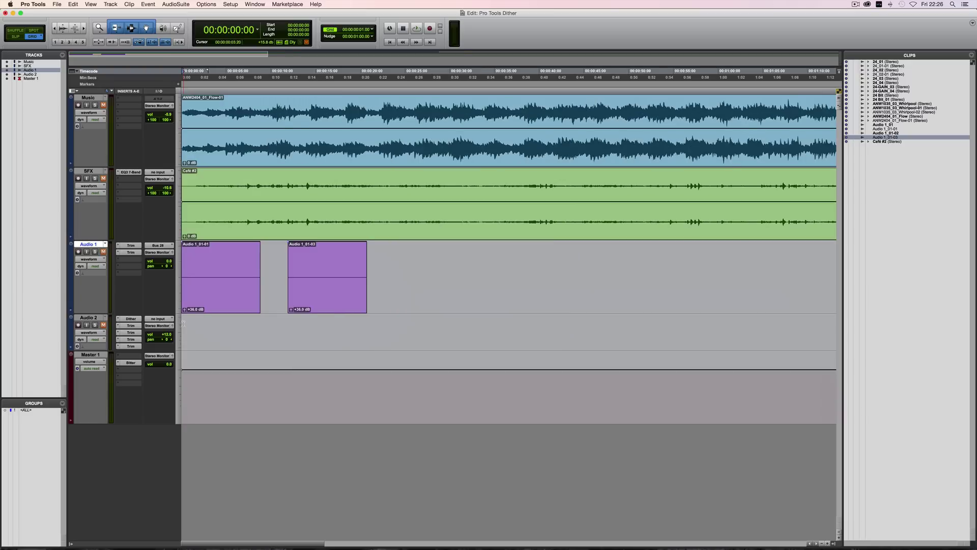
click(178, 275)
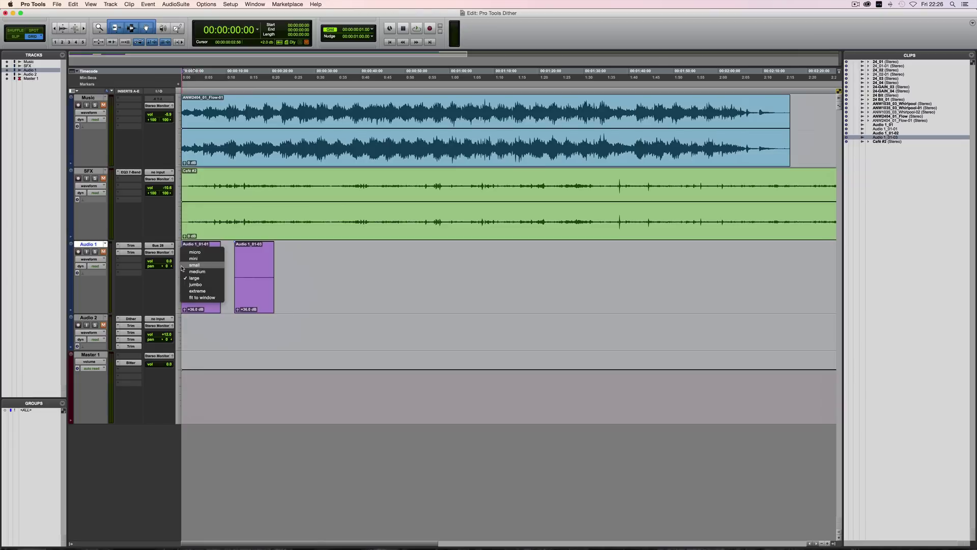
click(196, 254)
click(178, 278)
click(179, 273)
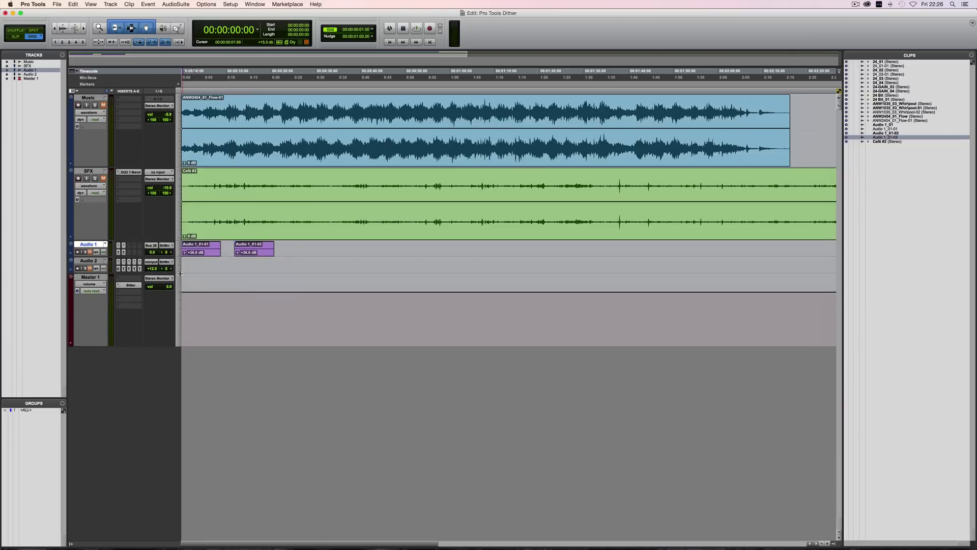
key(super+bracketleft)
Open Session Setup and show the session bit depth choices.
click(255, 149)
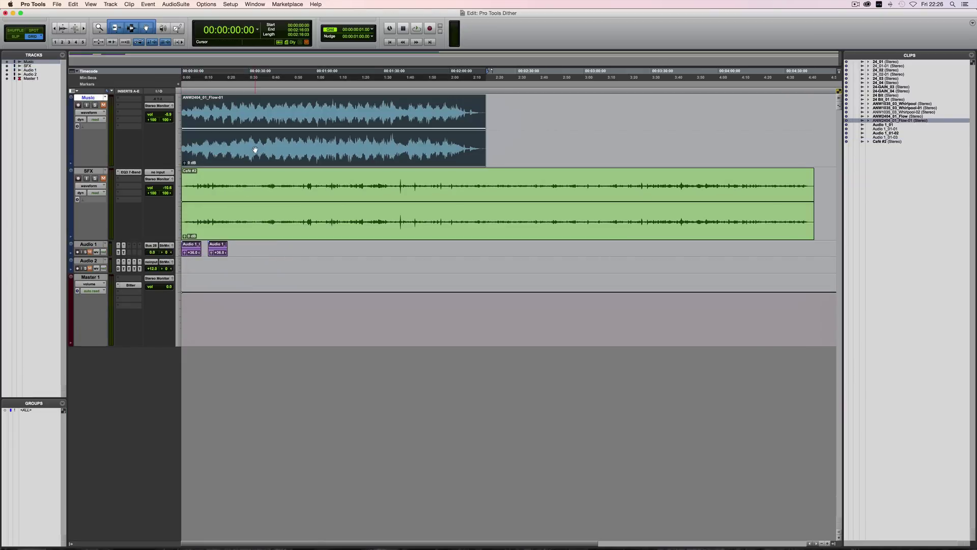
key(super+2)
click(646, 348)
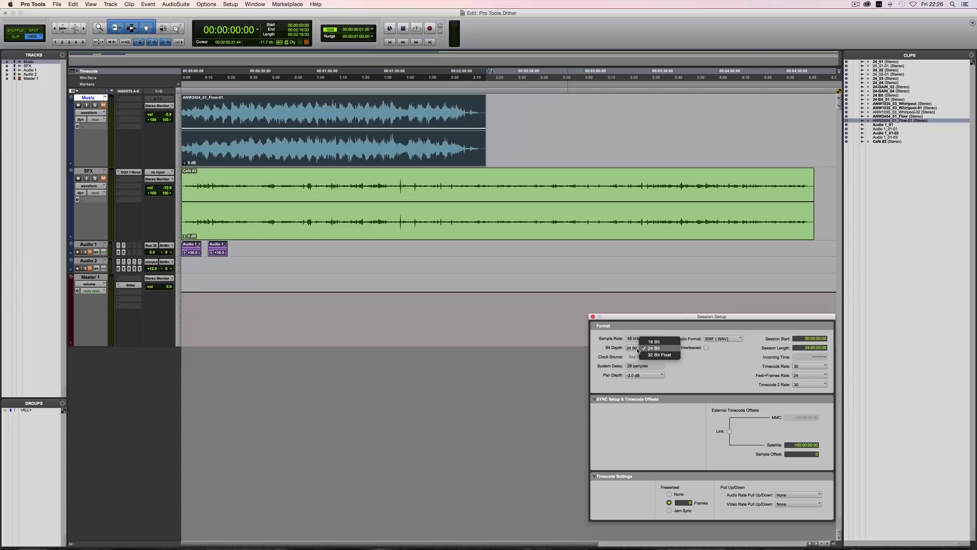
Keep bit depth at 24 Bit and create stereo track Audio 3 from Music's output selector.
click(652, 348)
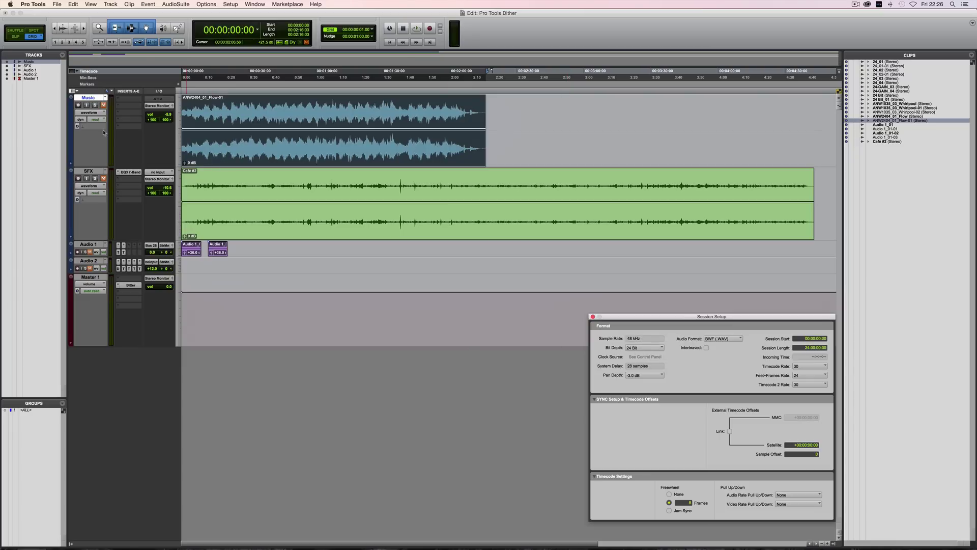
click(156, 106)
mouse_move(181, 107)
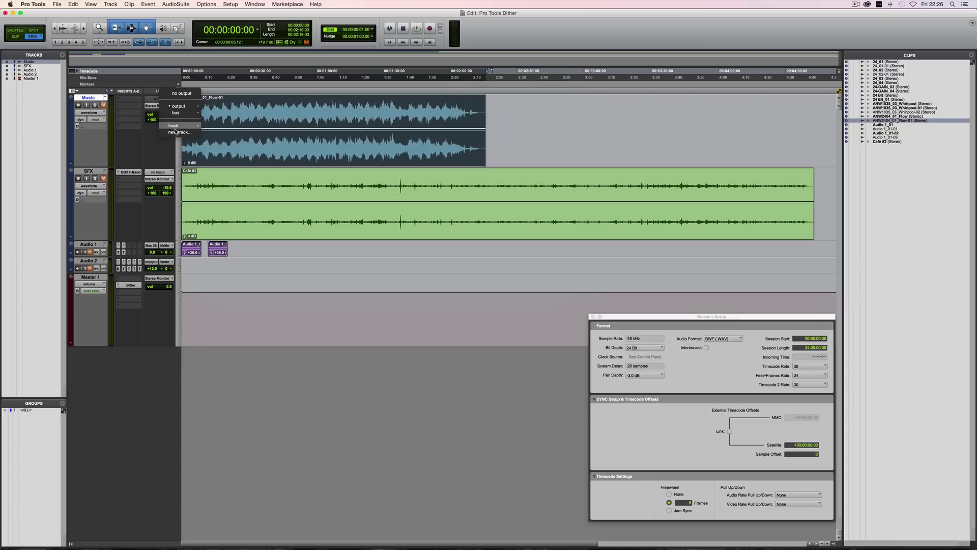
click(180, 131)
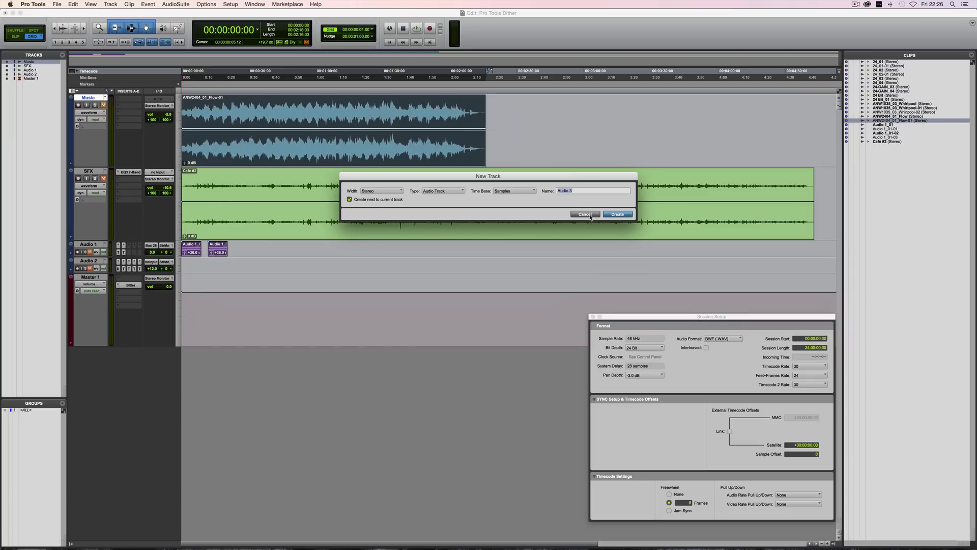
key(Return)
Set Audio 3 to large height and open the session bit depth list.
click(178, 179)
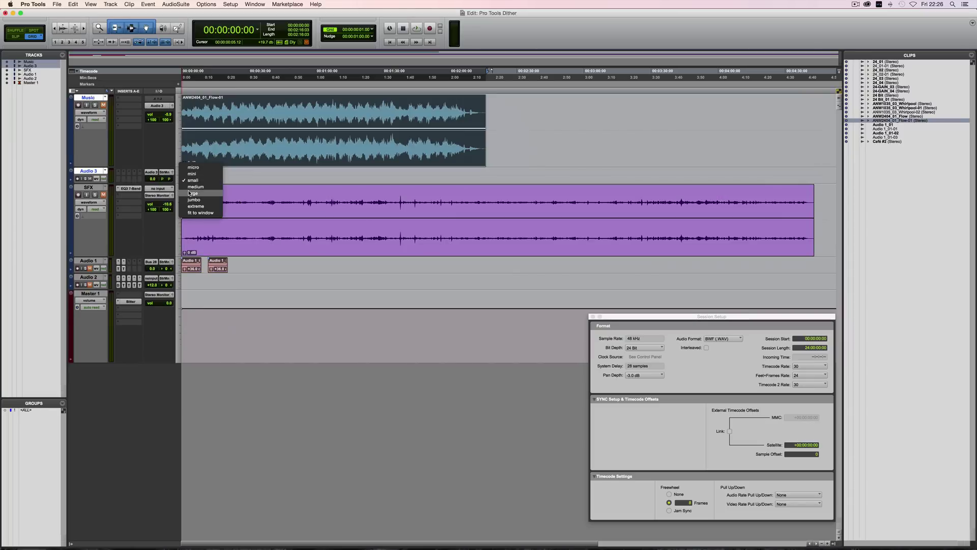
click(189, 194)
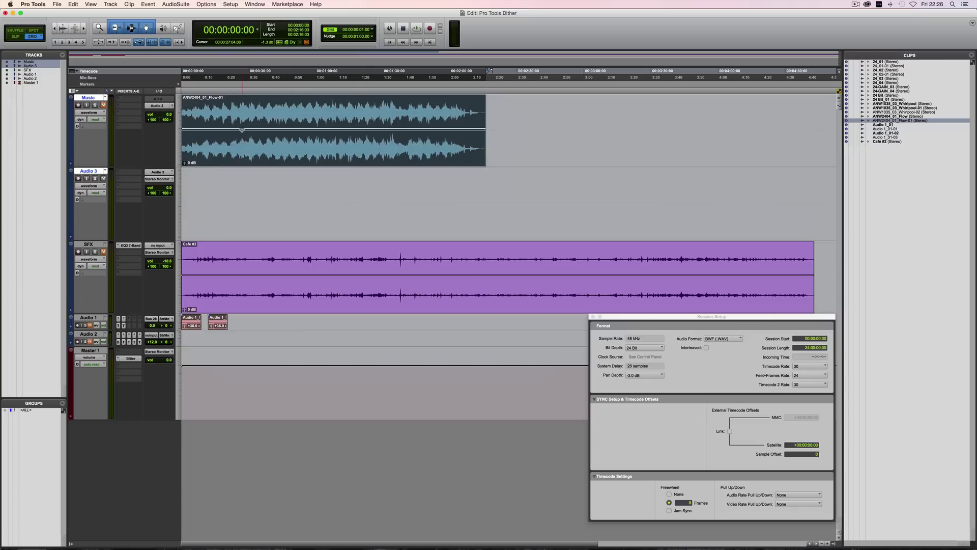
scroll(242, 127, up, 10)
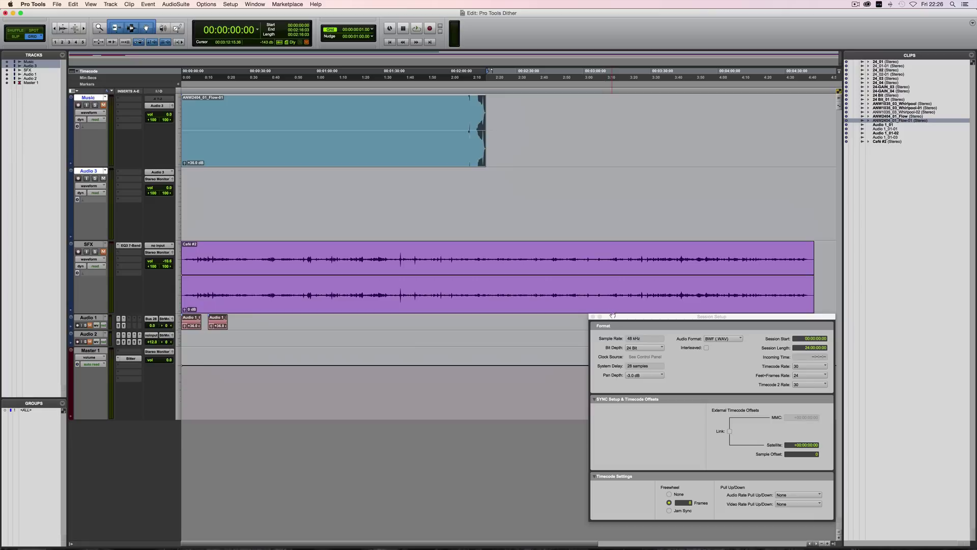
click(640, 350)
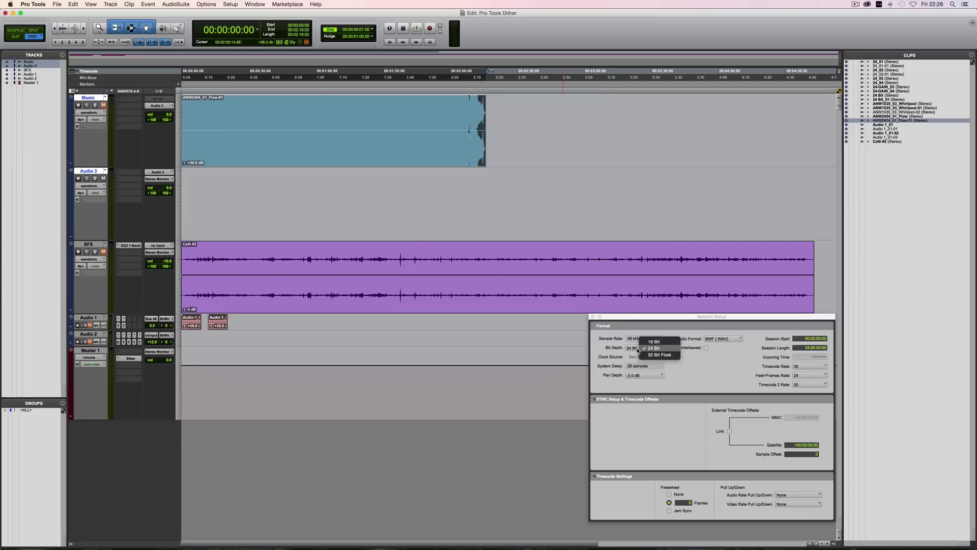
Set session bit depth to 16 Bit, unmute Music, and record a first take onto Audio 3.
click(662, 345)
click(222, 184)
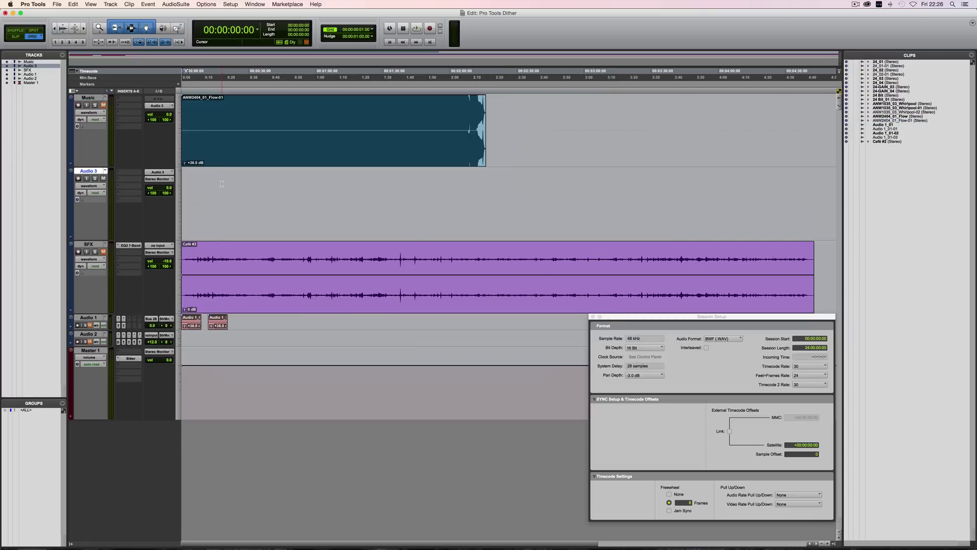
key(super+bracketright)
key(super+bracketright)
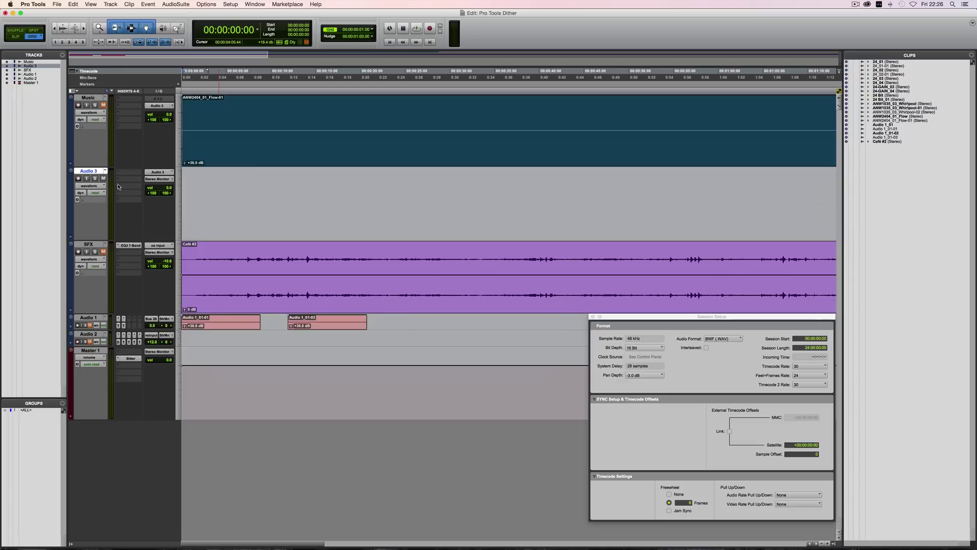
click(104, 105)
key(super+bracketleft)
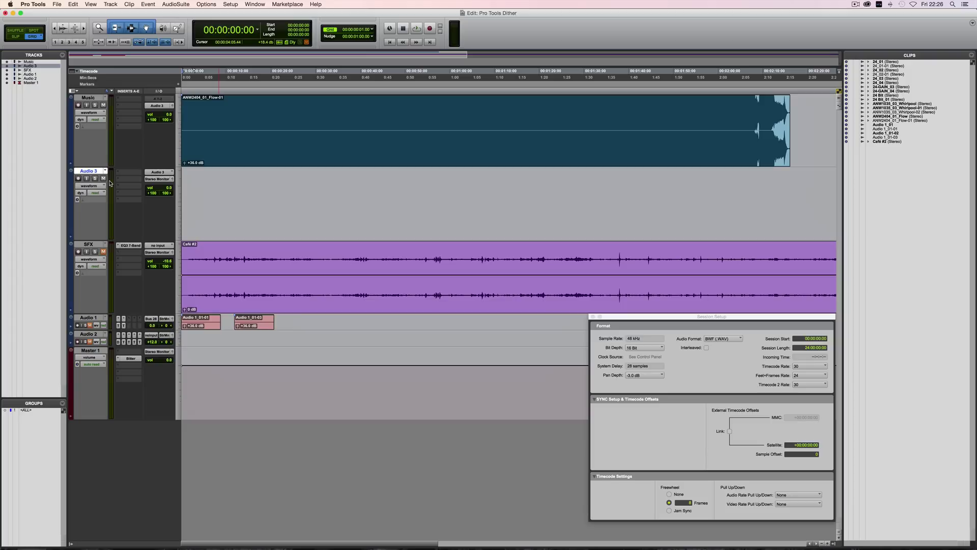
key(super+space)
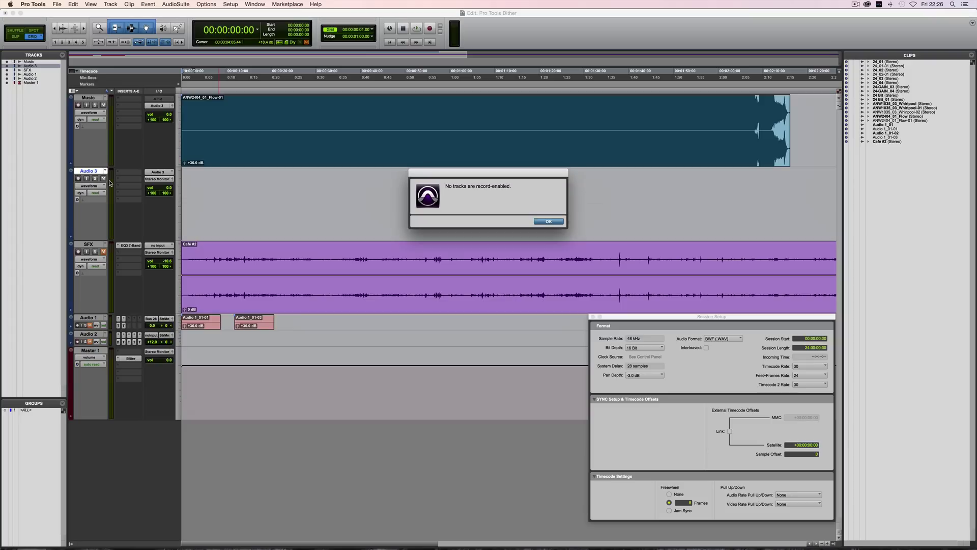
click(548, 221)
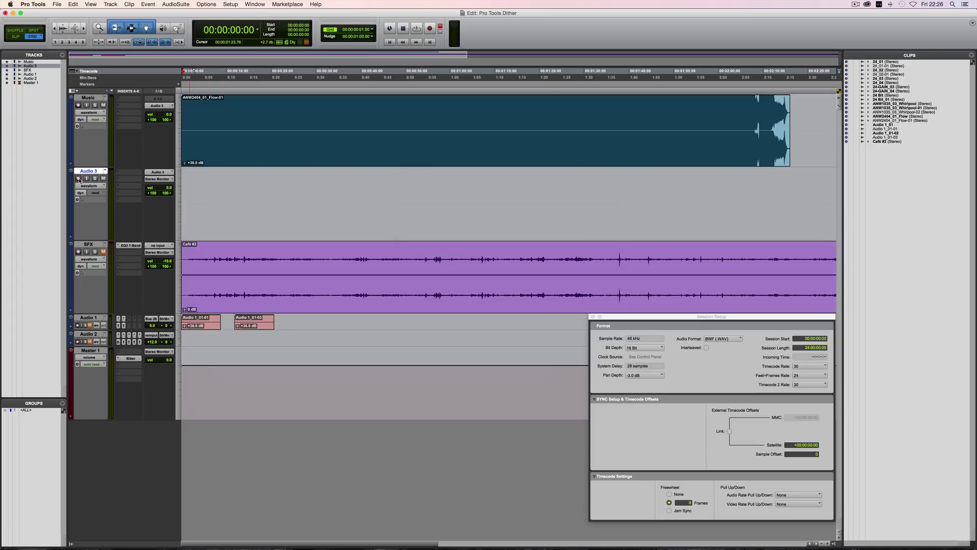
key(super+space)
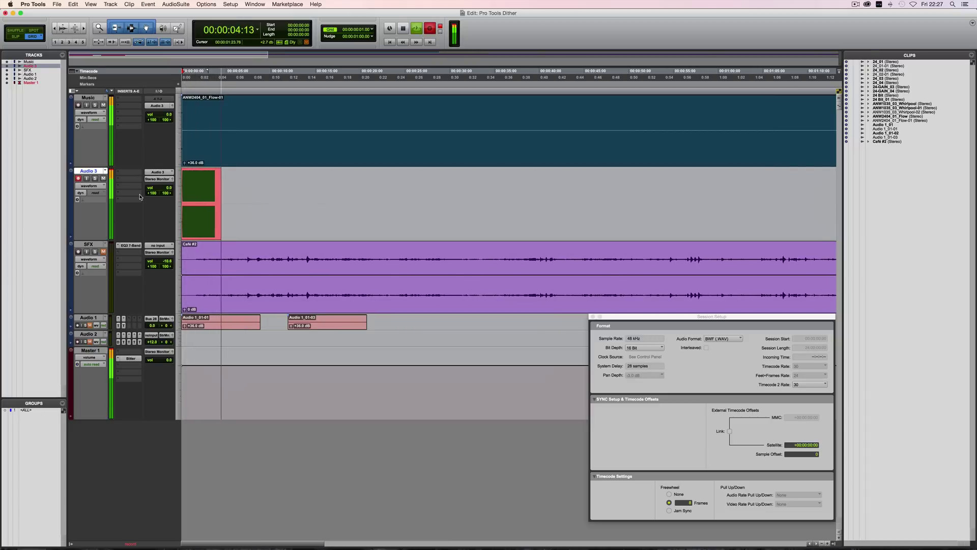
key(space)
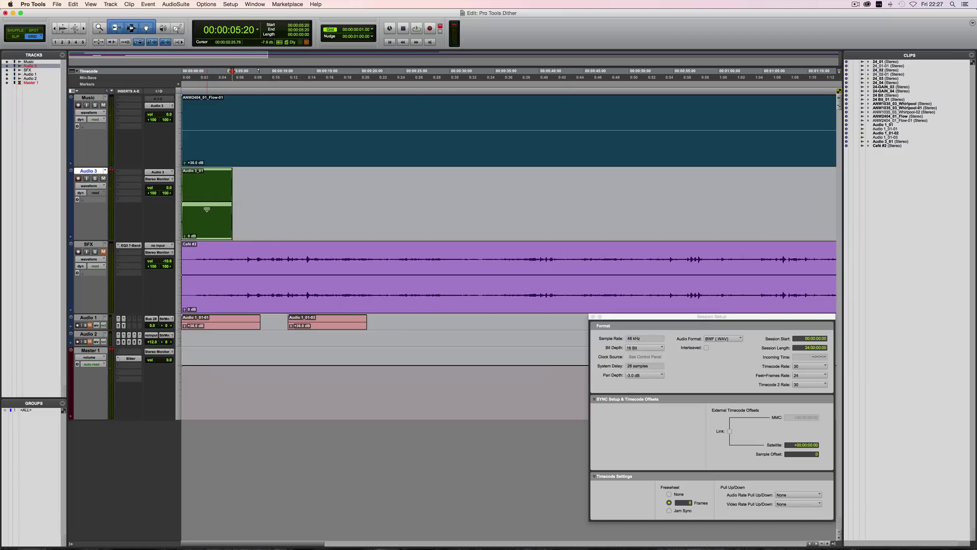
Switch session bit depth to 24 Bit and start recording a second take.
click(653, 348)
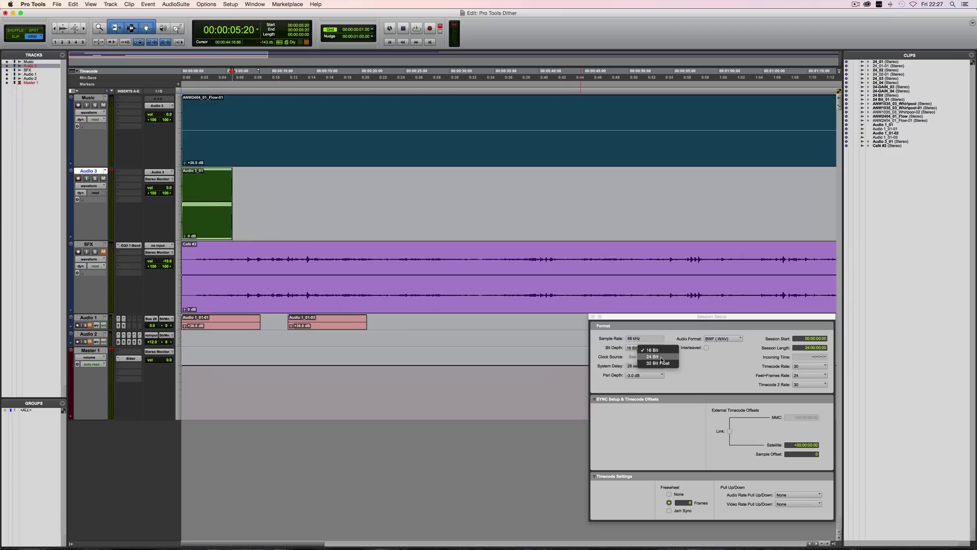
click(661, 360)
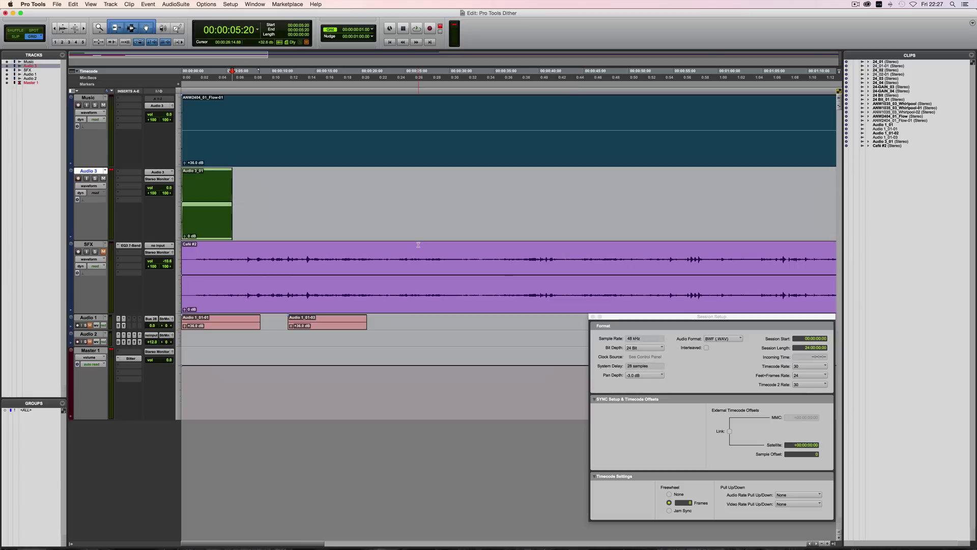
key(F12)
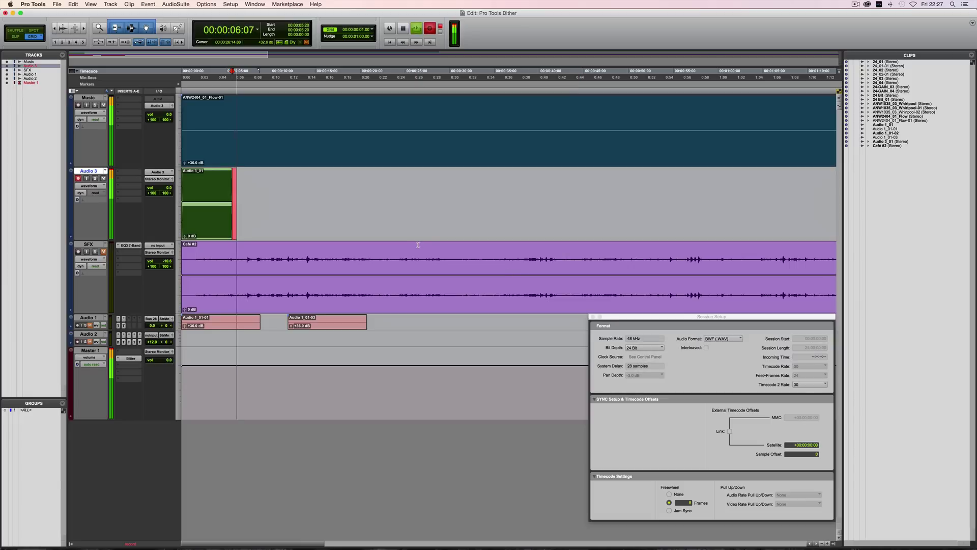
key(super+bracketright)
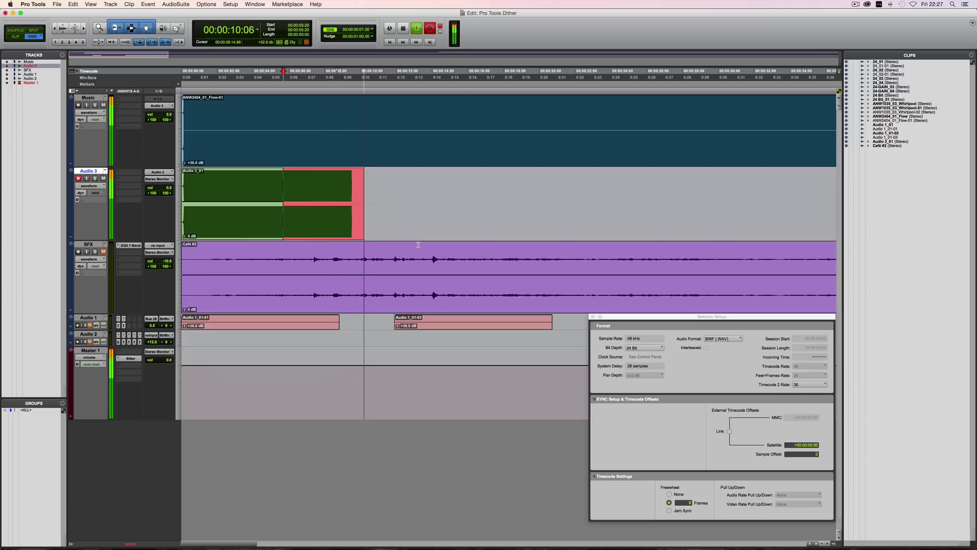
Stop the 24-bit take and set the session bit depth to 32 Bit Float.
key(space)
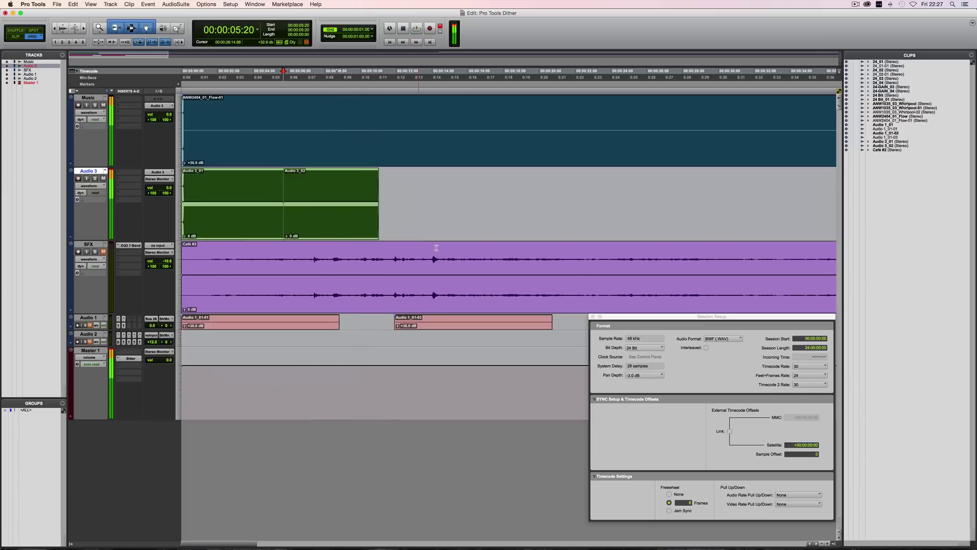
click(638, 348)
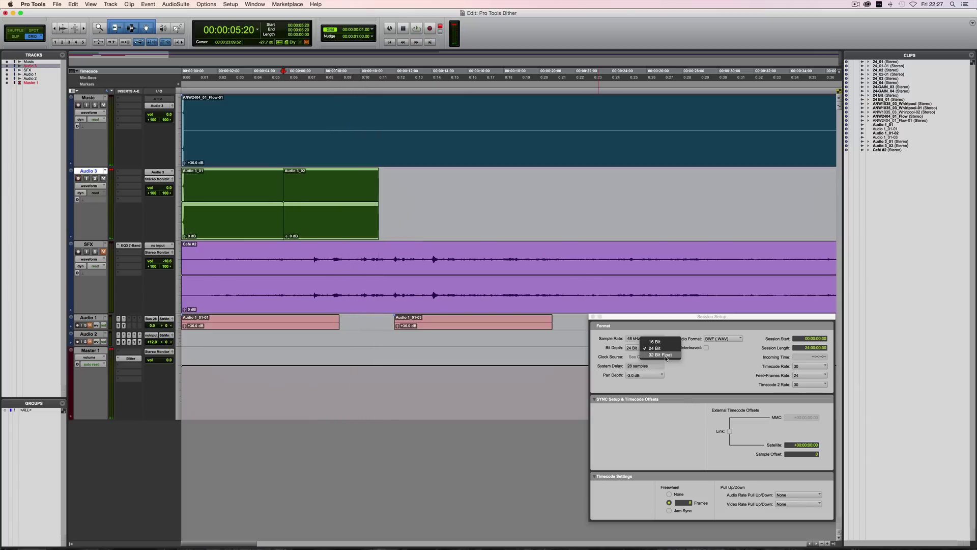
click(660, 355)
Record the third take, Audio 3_03, after Audio 3_02, then mute the Music track.
key(Tab)
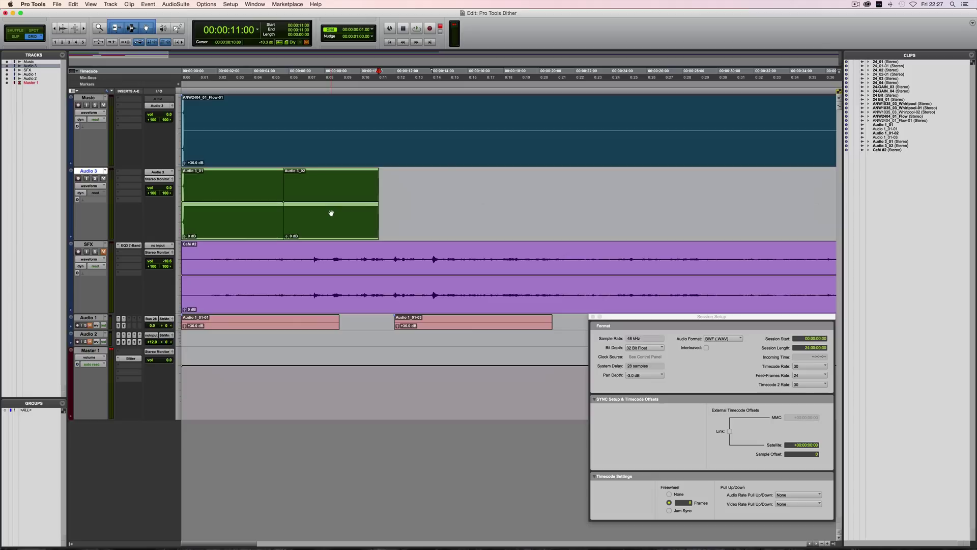
key(super+space)
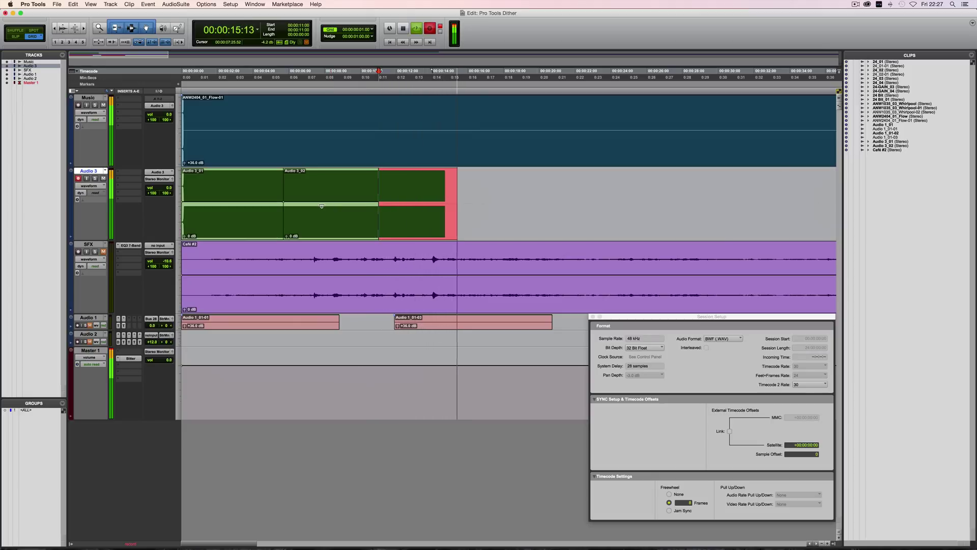
key(space)
click(103, 105)
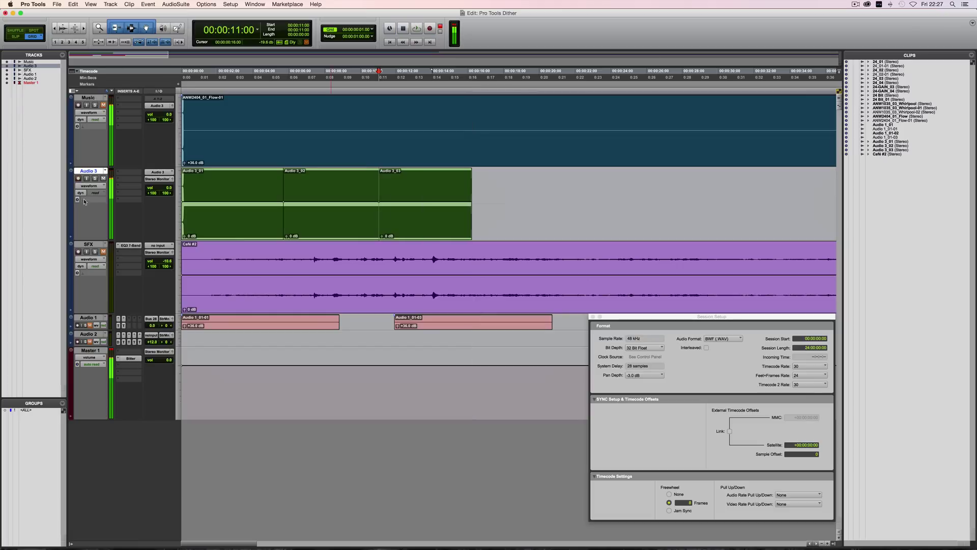
click(242, 186)
Audition the Audio 3 clips with clip gain lowered to -8.5, -7.5 and -5.6 dB.
key(Return)
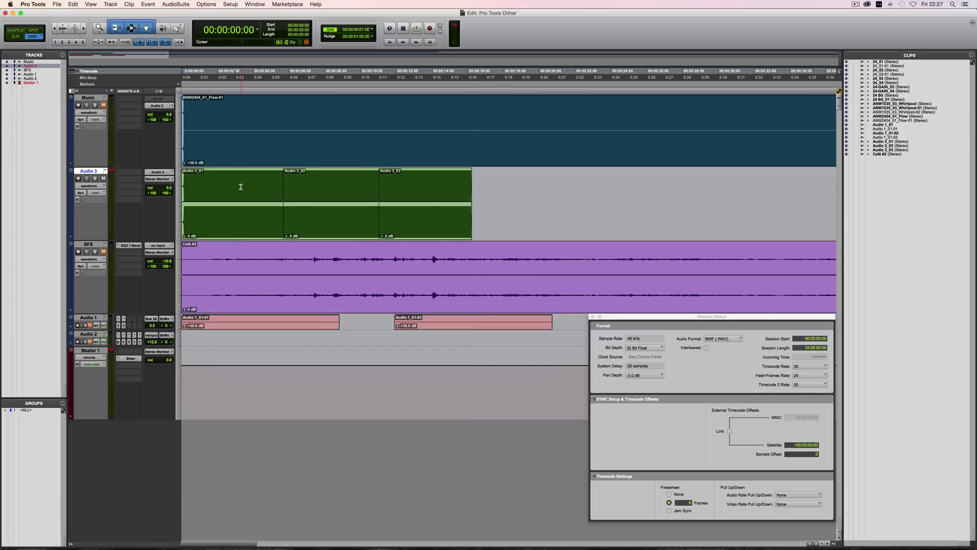
drag(185, 236, 184, 245)
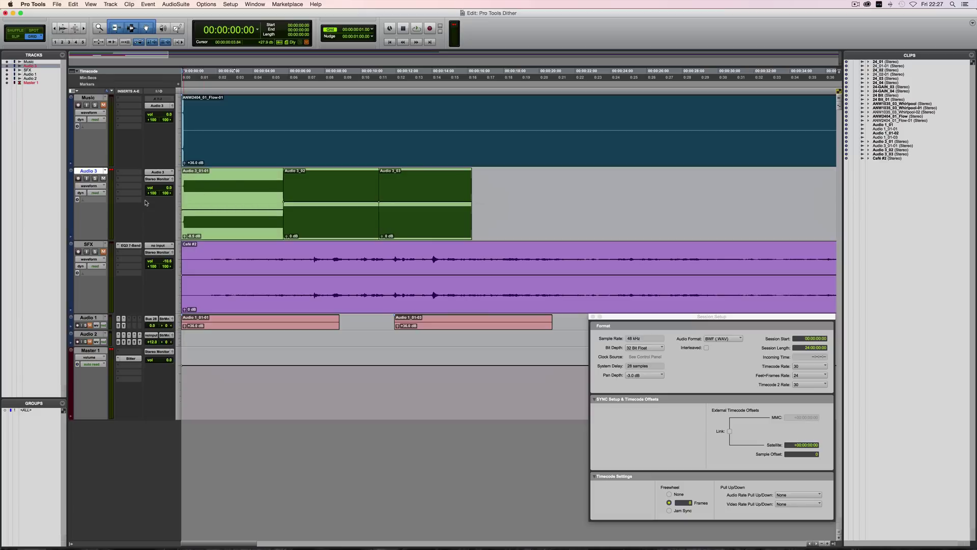
key(space)
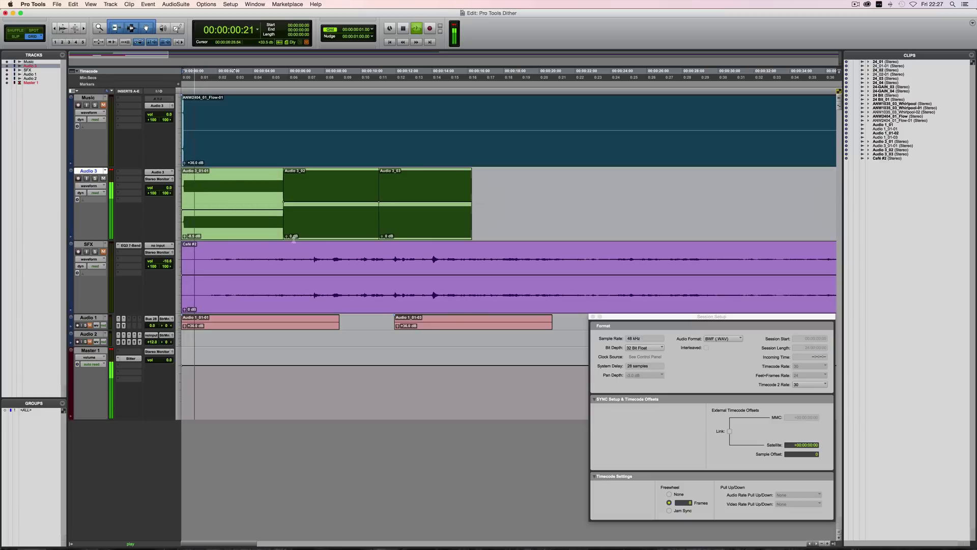
drag(288, 236, 288, 244)
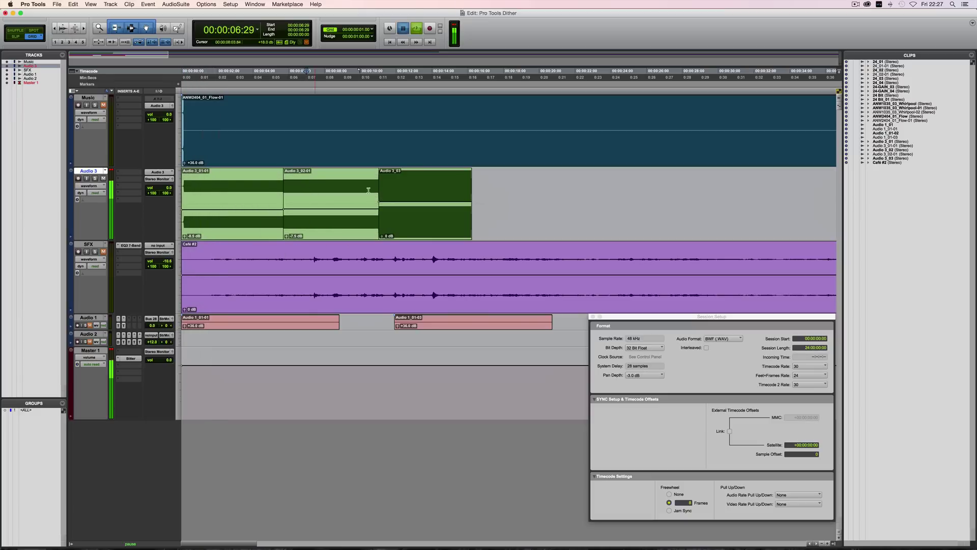
drag(382, 238, 382, 243)
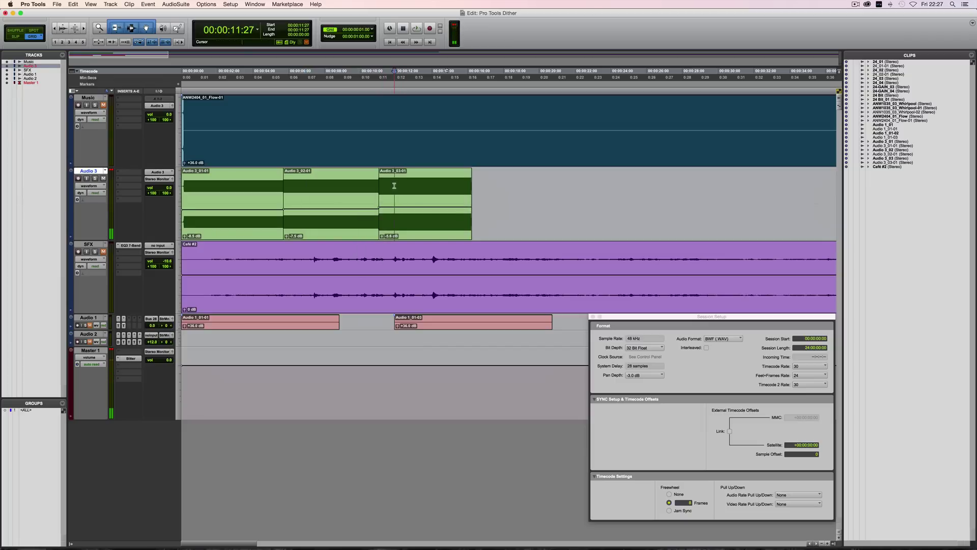
key(space)
Reset all three Audio 3 clip gains to 0 dB and select the three clips together.
alt+click(381, 236)
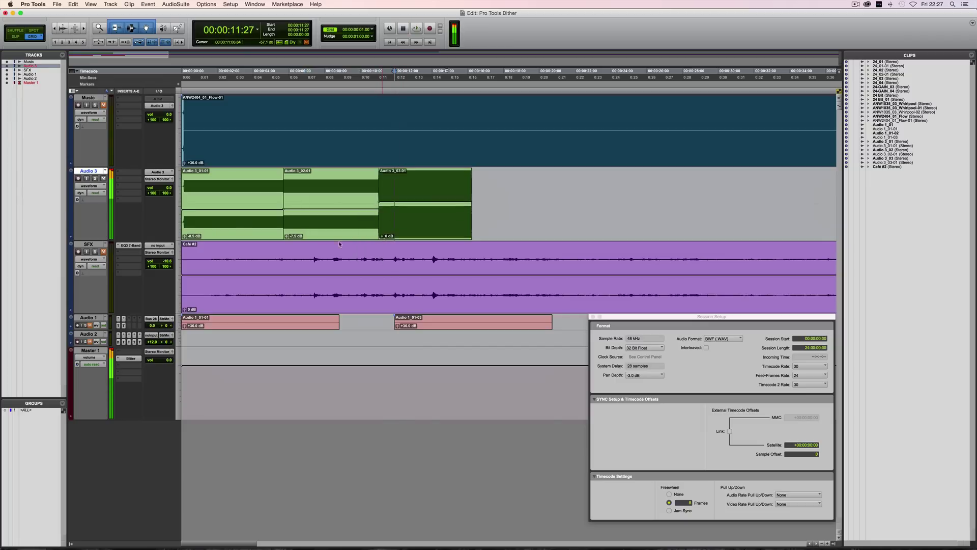
alt+click(288, 236)
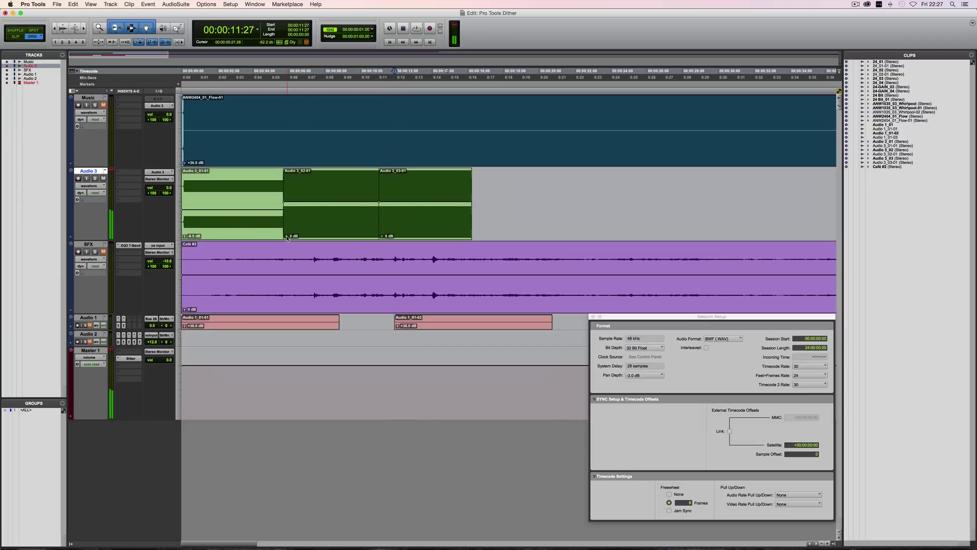
alt+click(185, 236)
click(232, 228)
shift+click(436, 221)
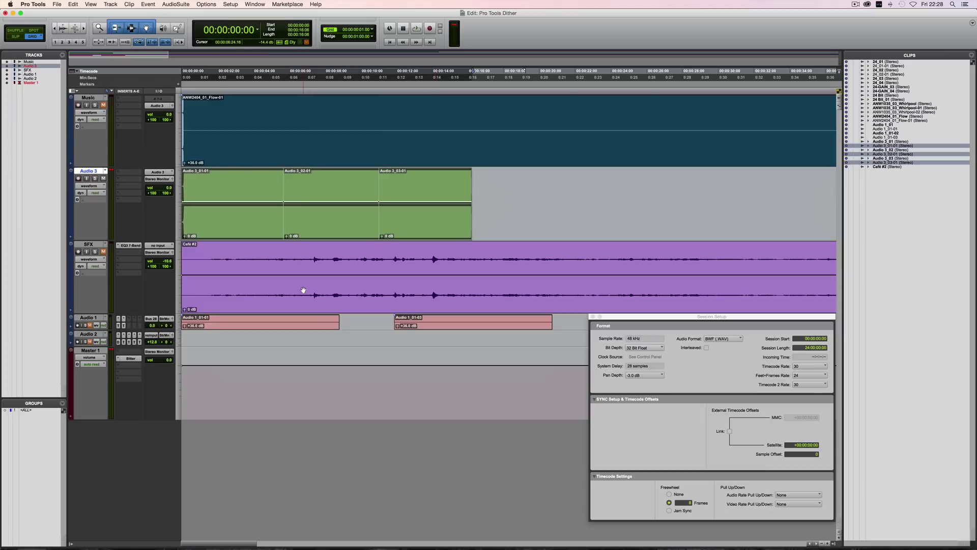
Render an AudioSuite Gain of about -36.6 dB onto the three Audio 3 clips as individual files.
click(176, 4)
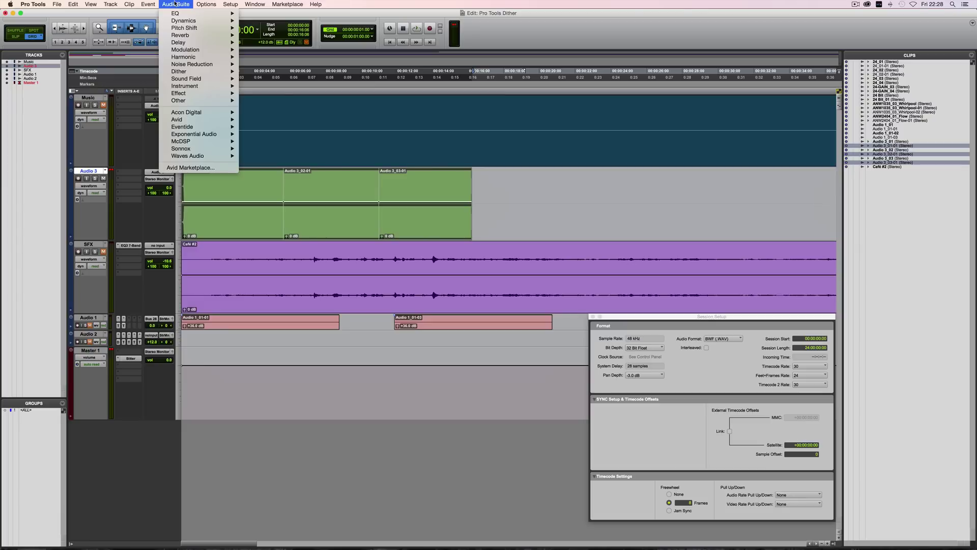
mouse_move(186, 102)
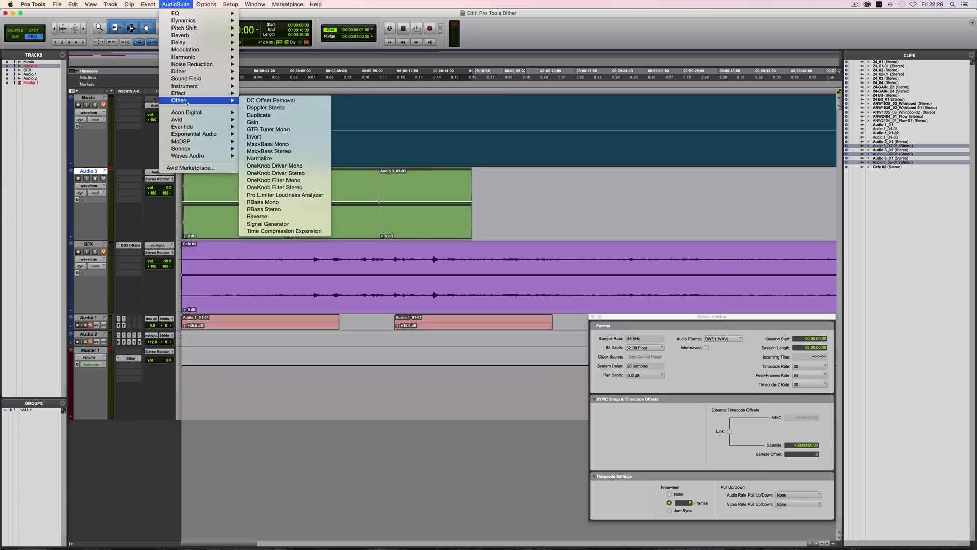
click(273, 123)
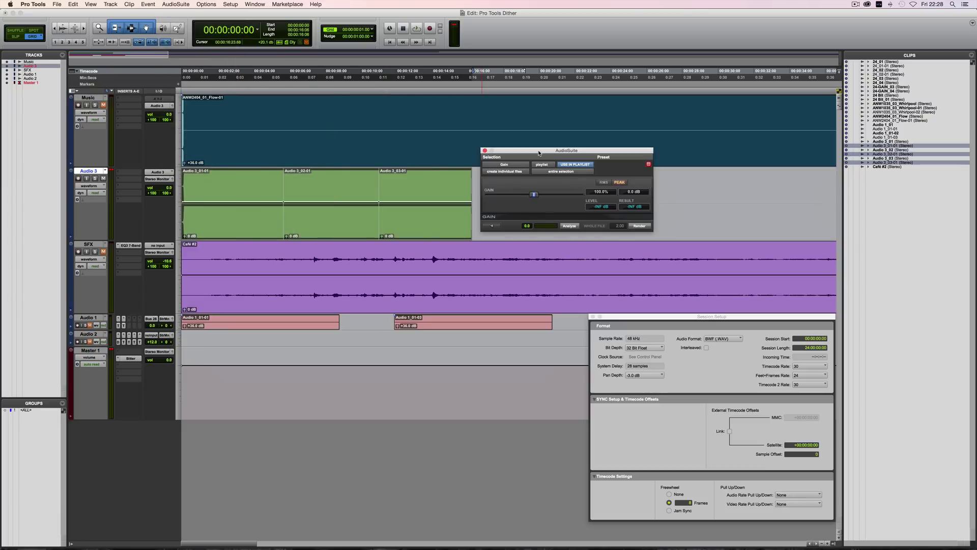
drag(539, 153, 455, 331)
click(421, 352)
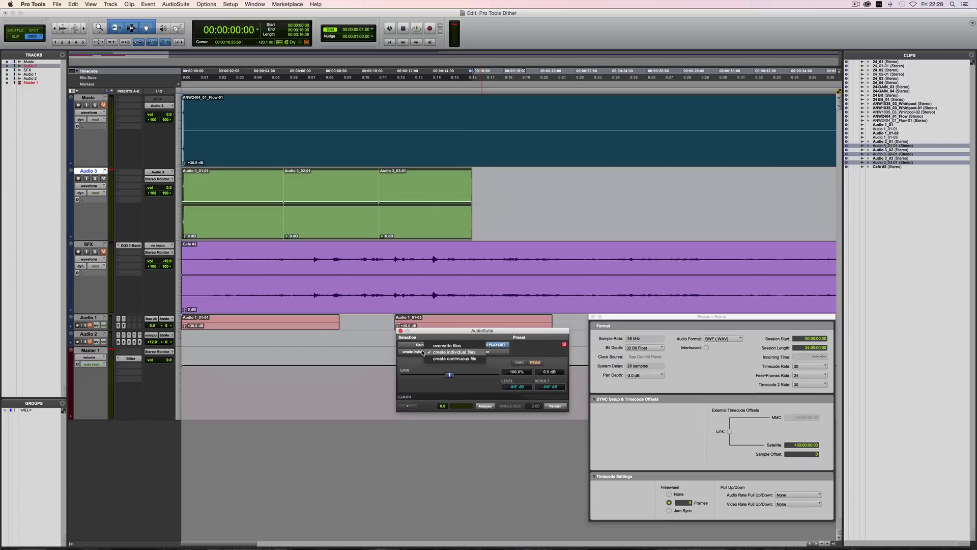
click(426, 352)
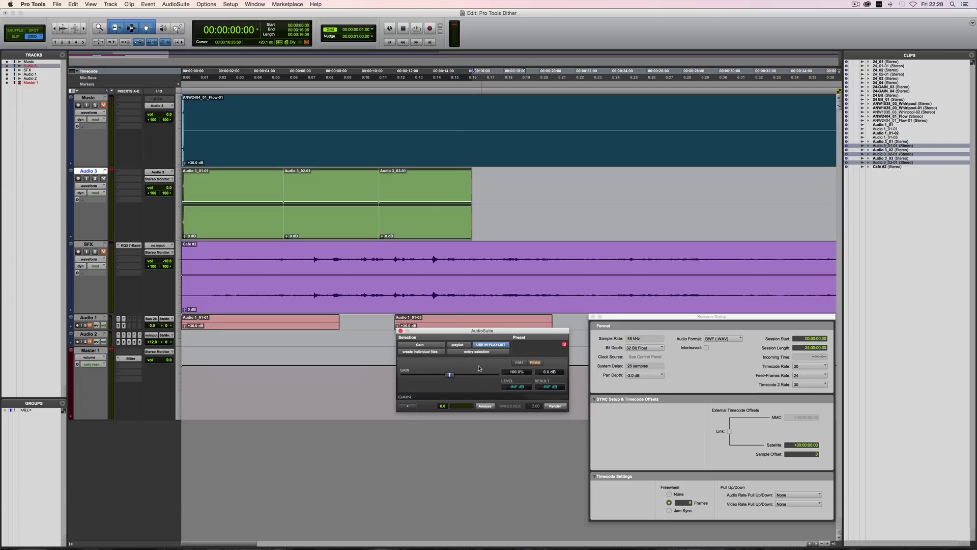
drag(451, 375, 440, 376)
click(553, 407)
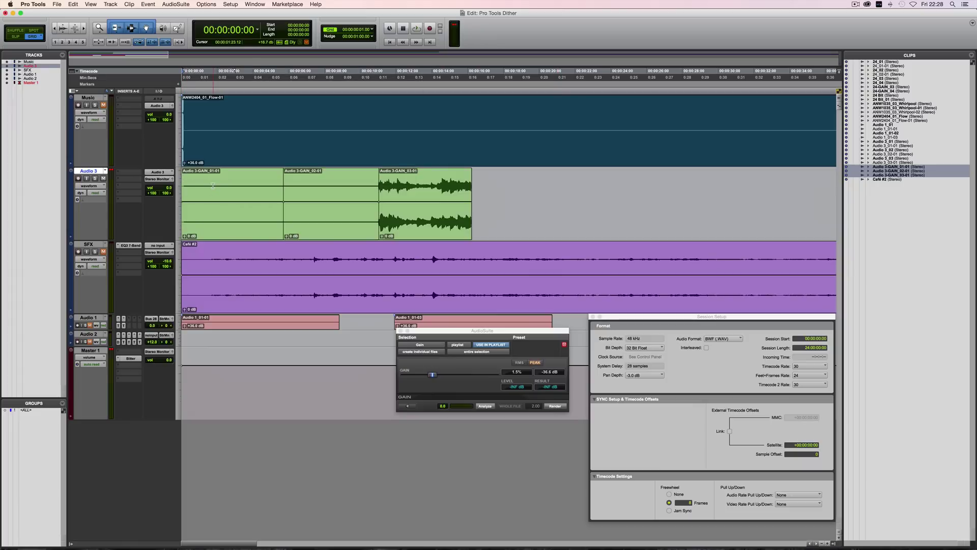
key(space)
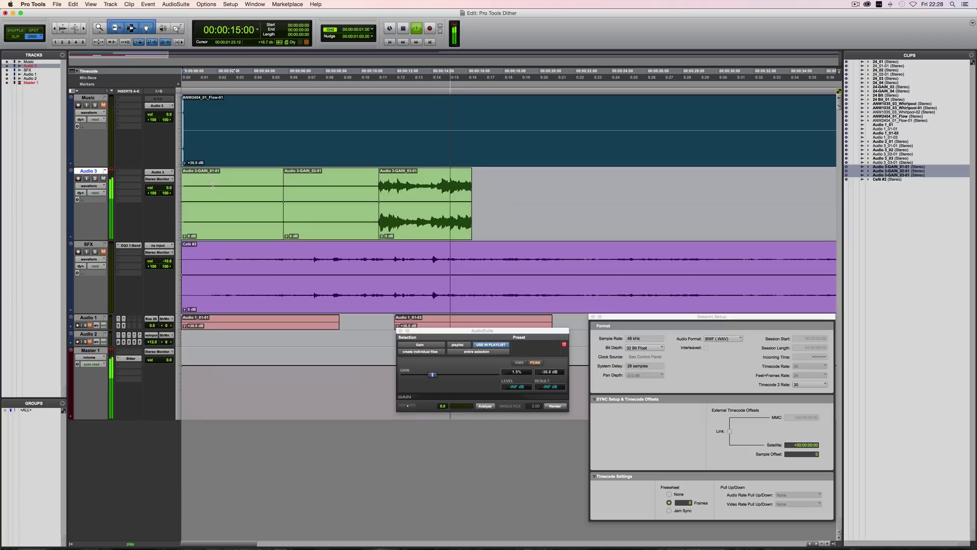
key(space)
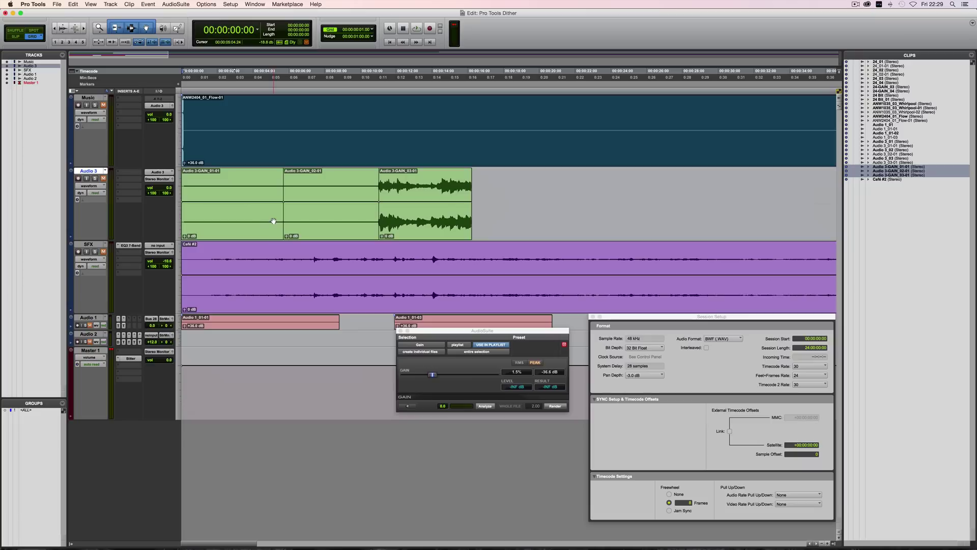
Close Session Setup and briefly view Master 1's Bitter bitscope.
click(128, 359)
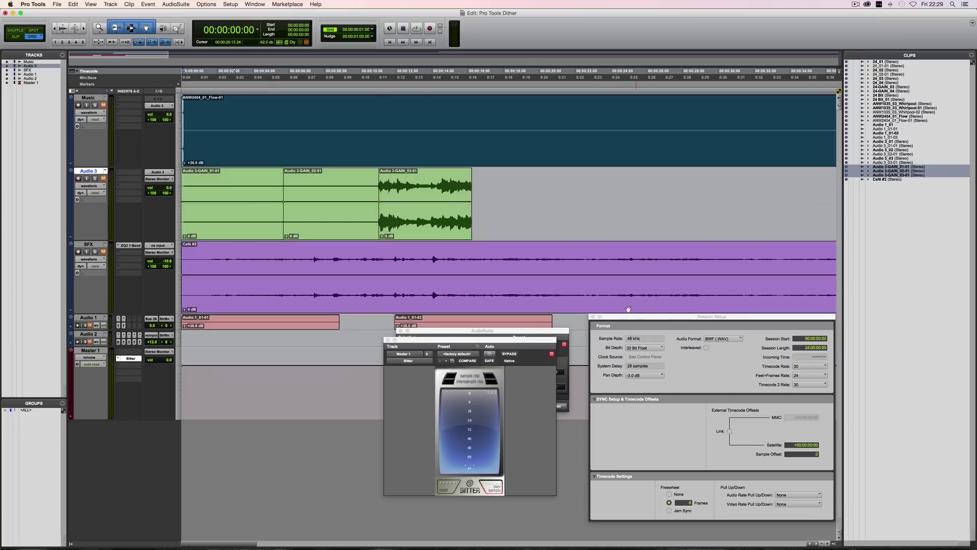
click(593, 316)
drag(437, 340, 312, 363)
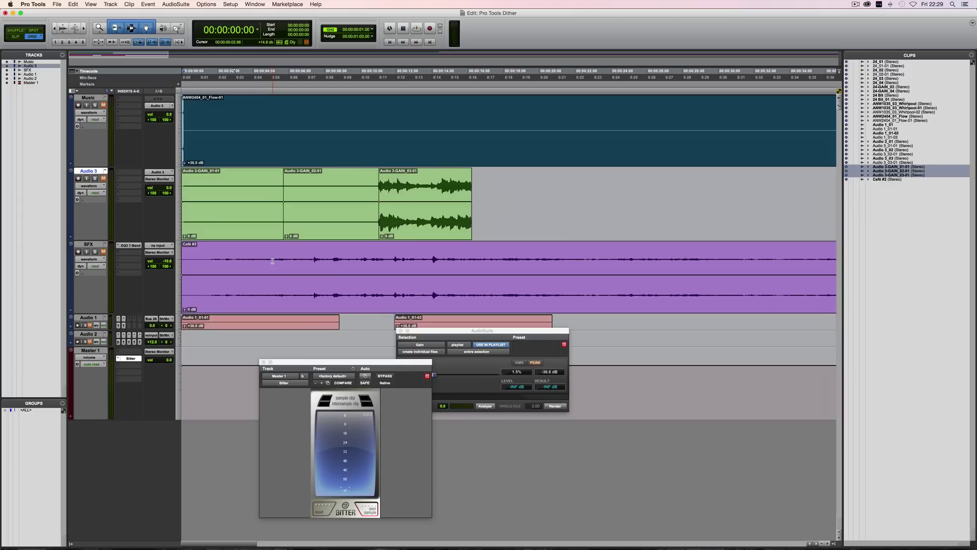
click(264, 362)
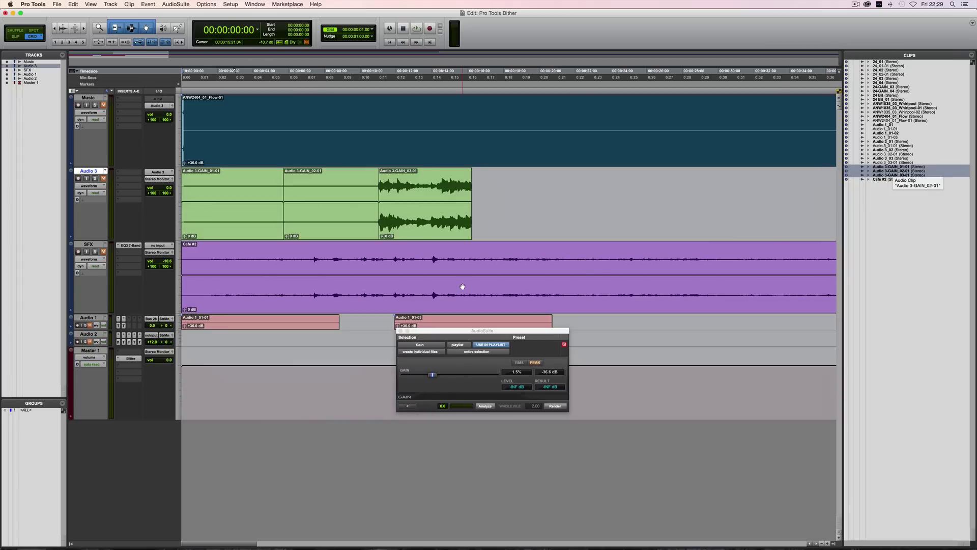
Check Audio 2's Dither plugin, then reopen Master 1's Bitter bitscope and keep it on screen.
click(118, 335)
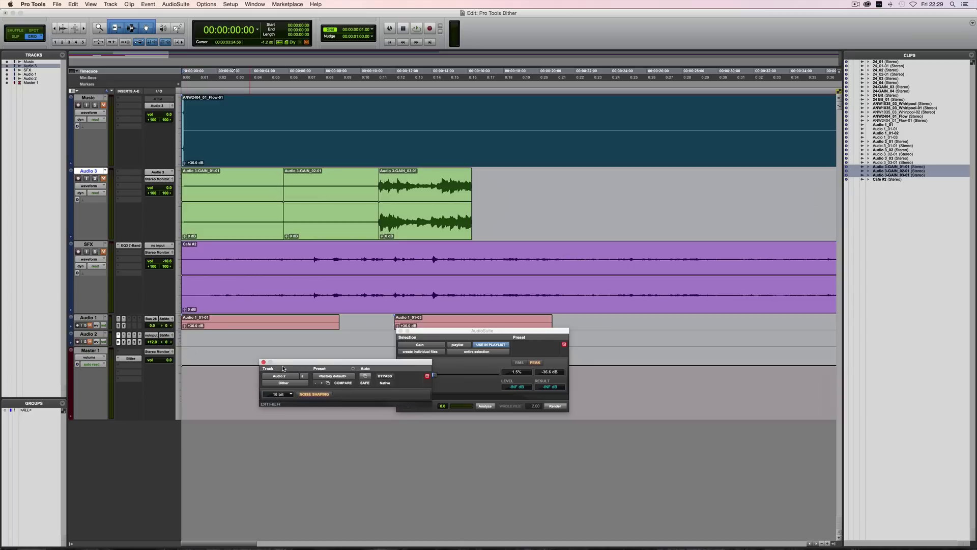
click(263, 362)
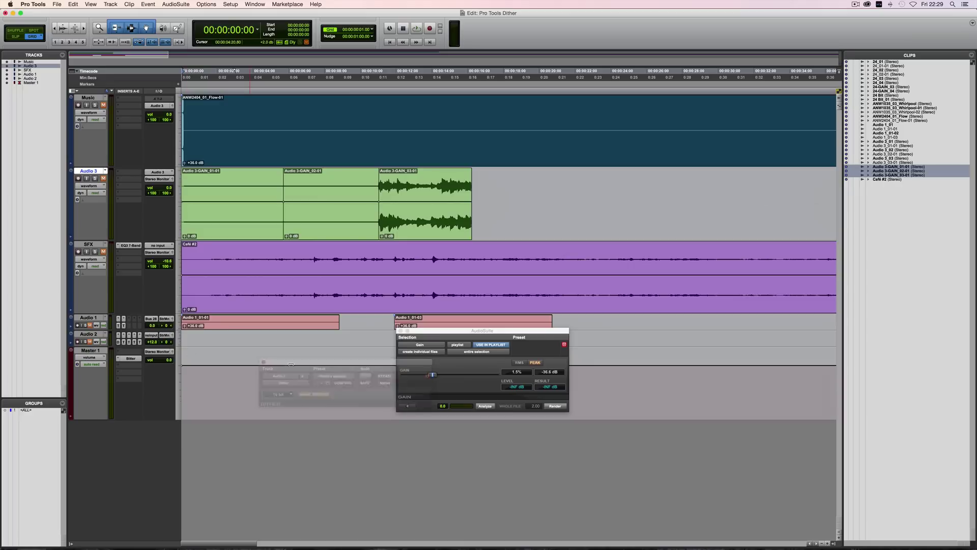
click(132, 359)
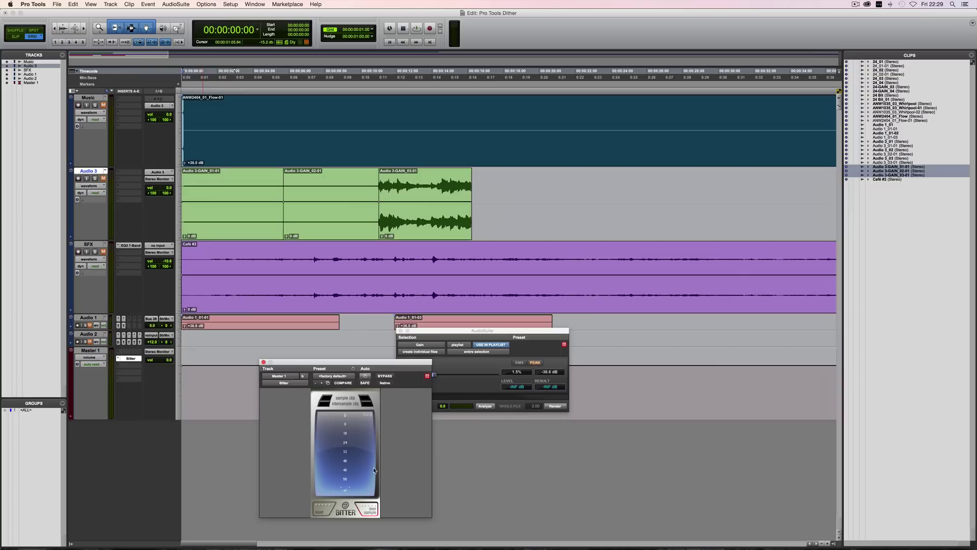
drag(381, 361, 382, 352)
key(super+Tab)
key(super+Tab)
key(super+Tab)
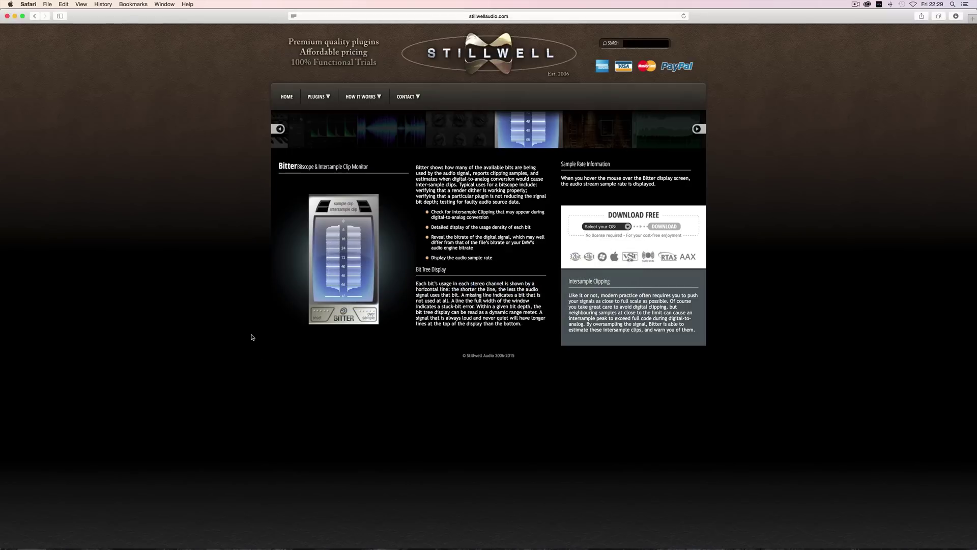
key(super+Tab)
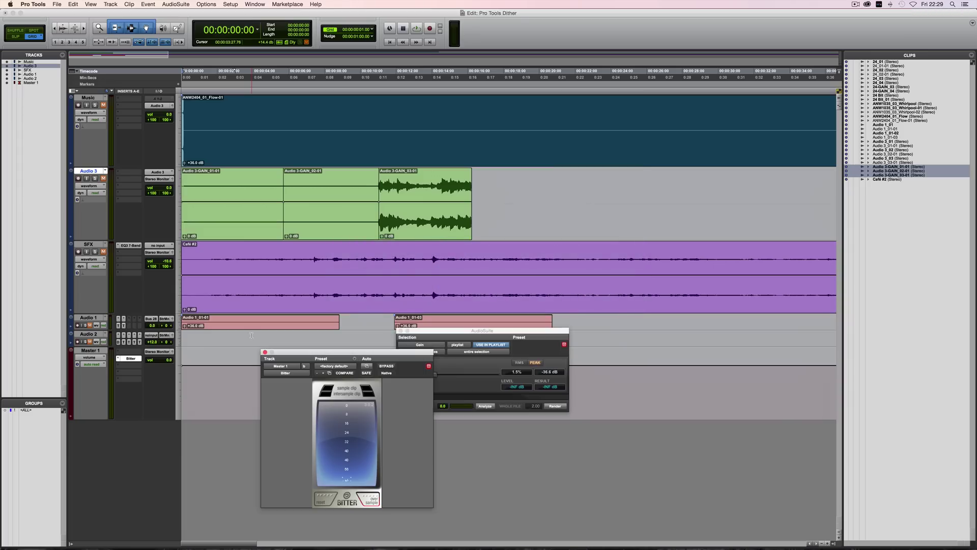